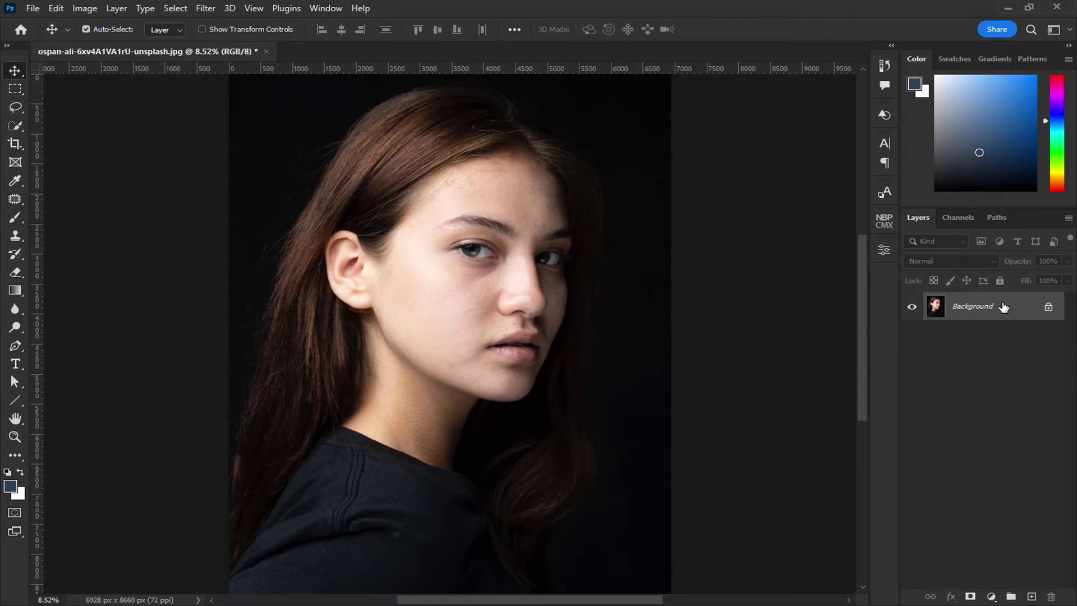
Duplicate the Background as Layer 1 and add a Black & White adjustment layer above it
key("ctrl+j")
left_click(991, 597)
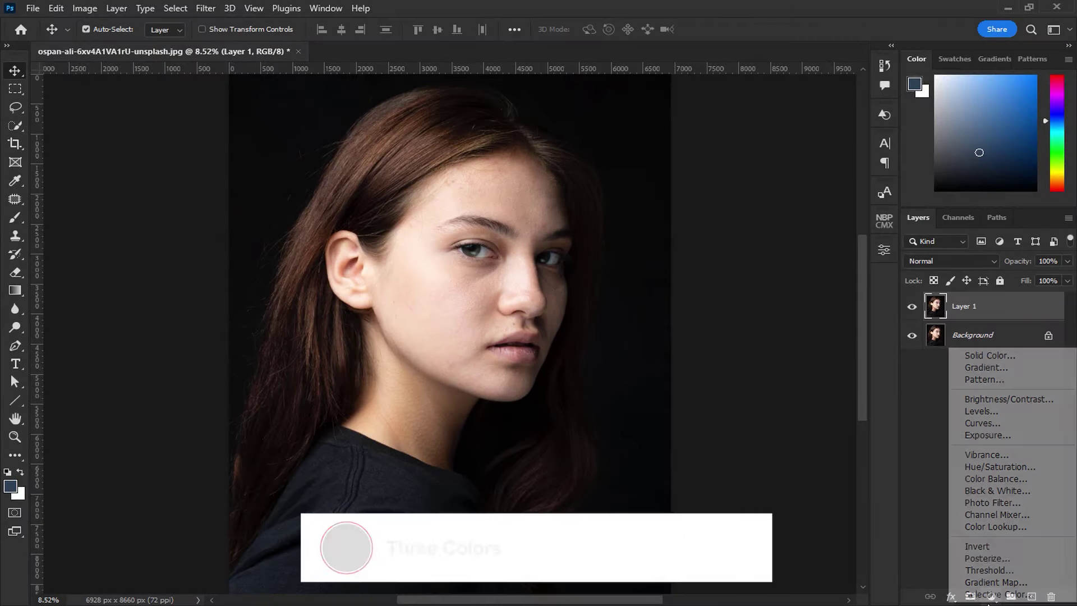
left_click(993, 490)
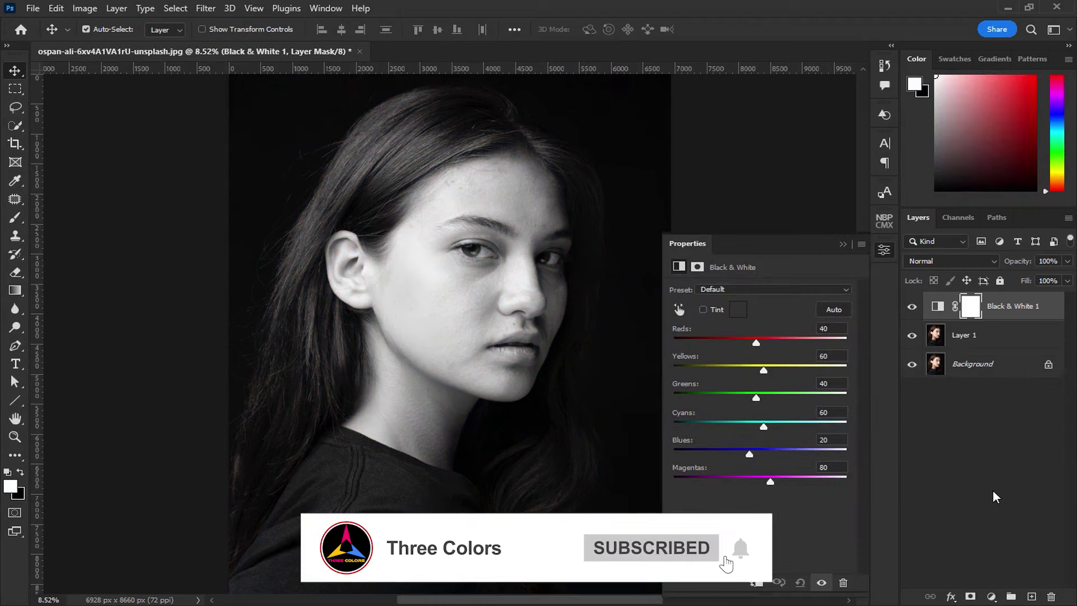
left_click(992, 597)
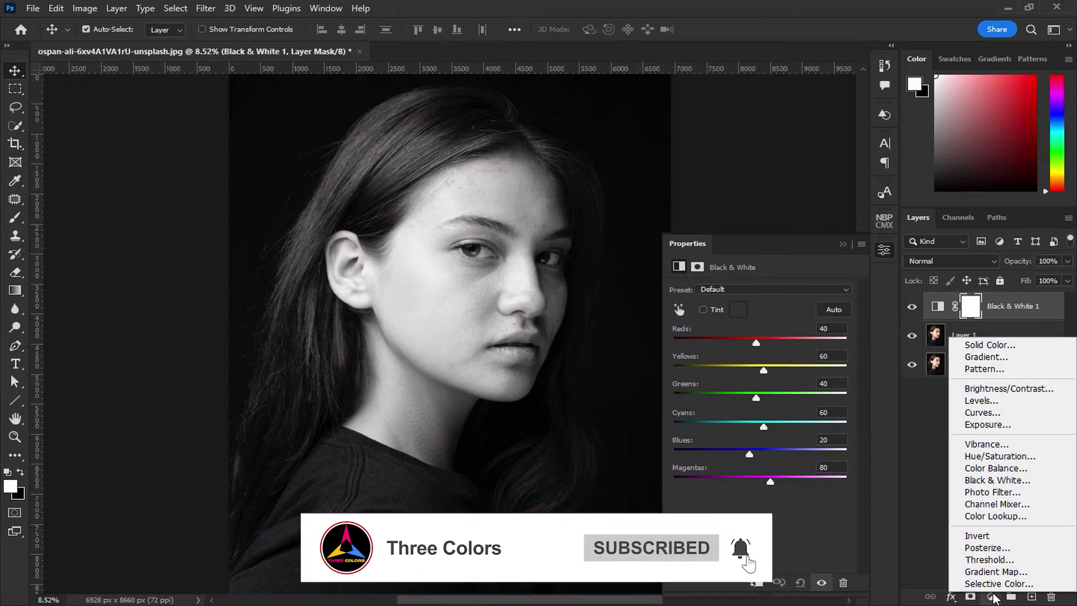
Add a Solid Color fill layer set to pure black #000000
left_click(991, 346)
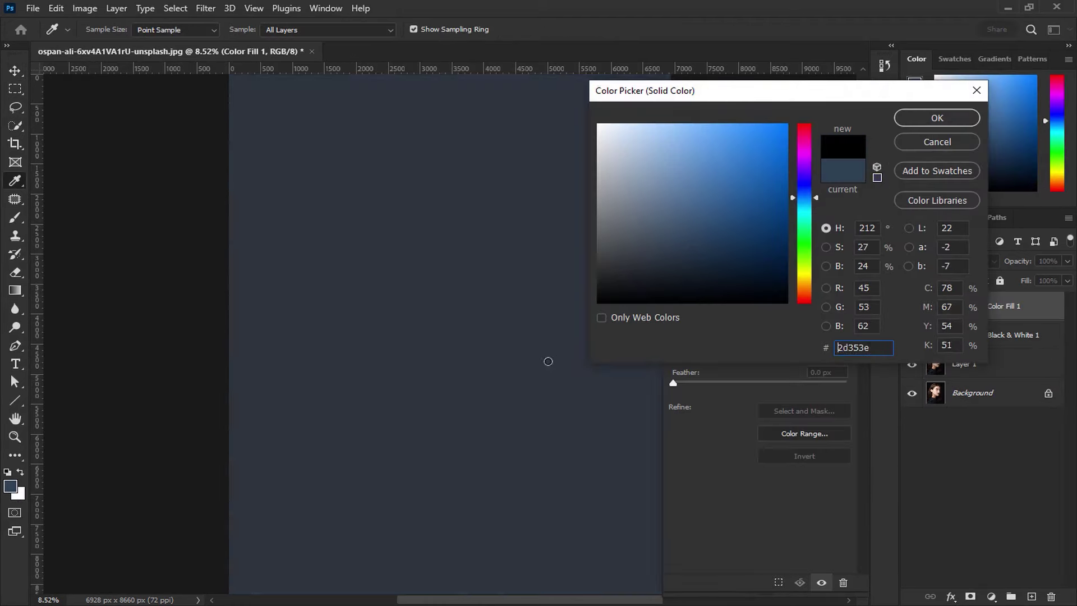
left_click_drag(623, 274, 548, 361)
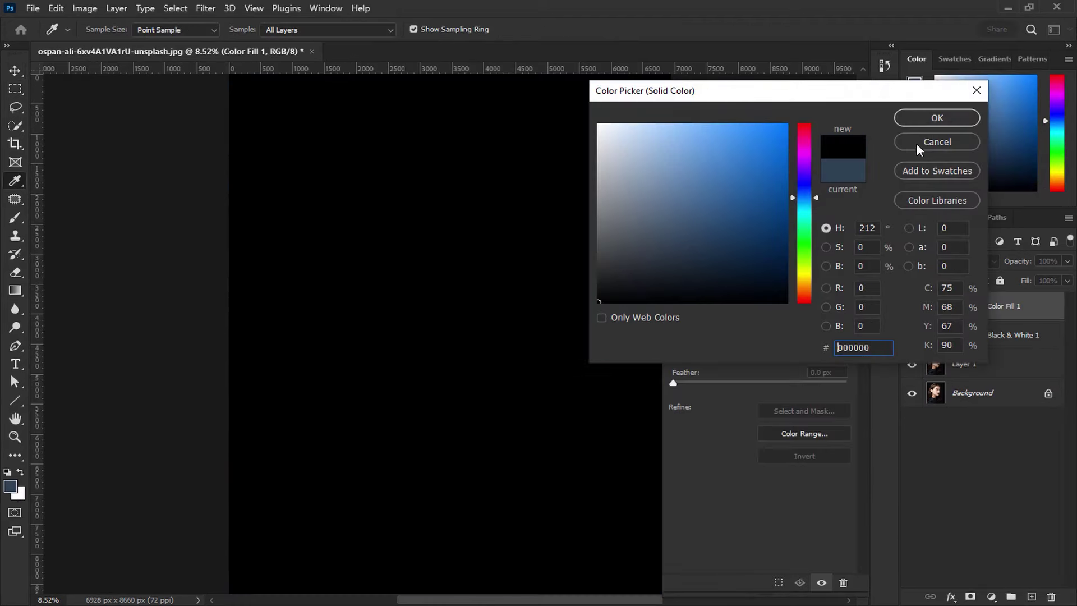
left_click(936, 121)
left_click(842, 244)
Invert the Color Fill 1 mask to black and set up the Brush tool's flow
left_click(963, 302)
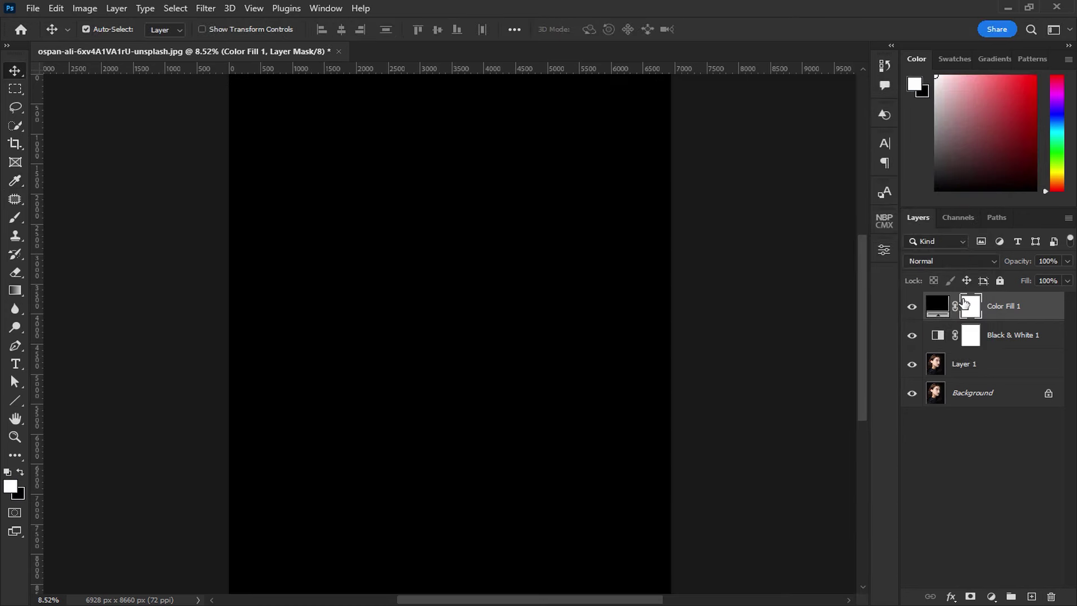
key("ctrl+i")
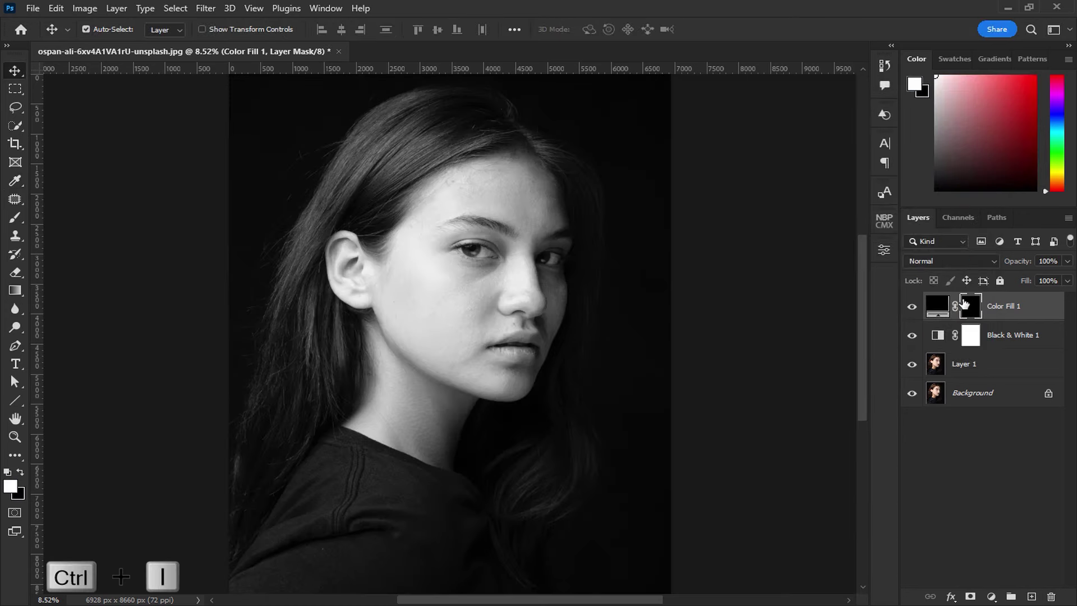
left_click(15, 217)
left_click(440, 30)
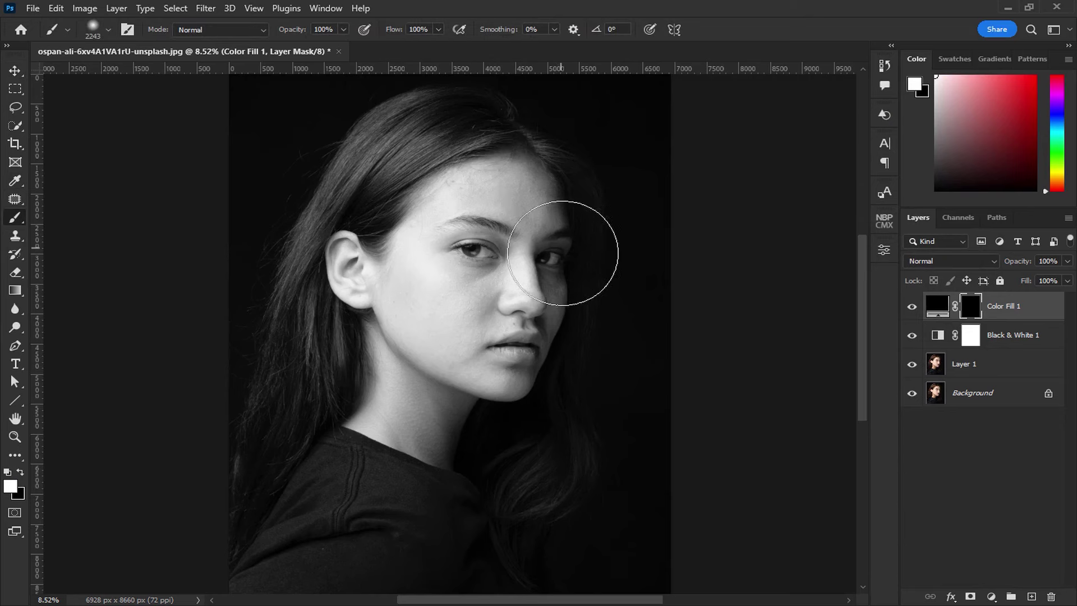
Paint white on the Color Fill 1 mask with a very large soft brush over the lower shoulders and the right and top edges
scroll(558, 252, "down", 2)
scroll(589, 355, "down", 1)
left_click_drag(584, 355, 641, 391)
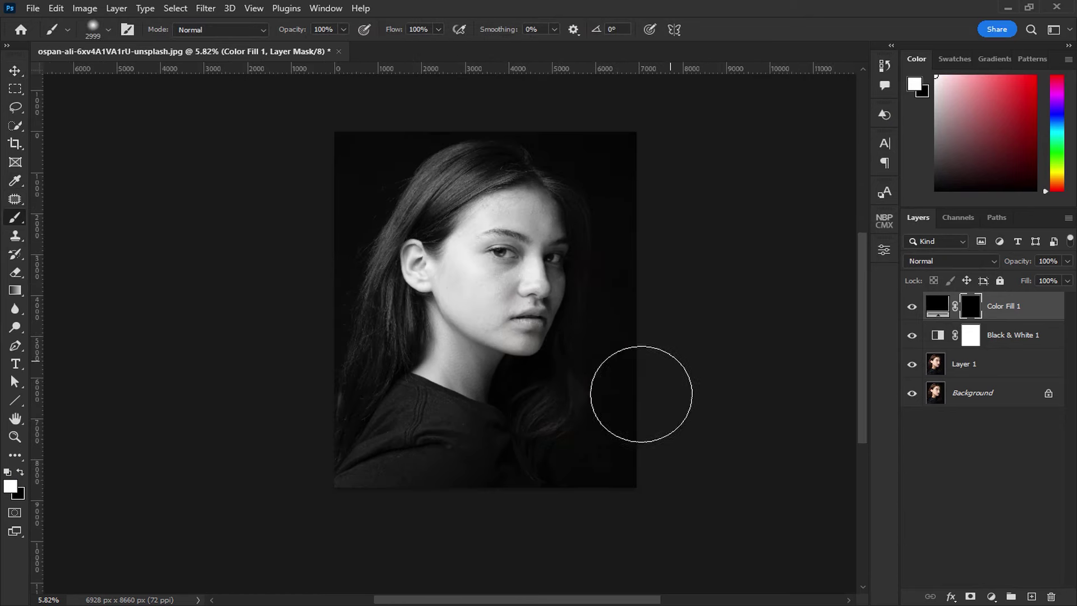
left_click_drag(324, 432, 324, 394)
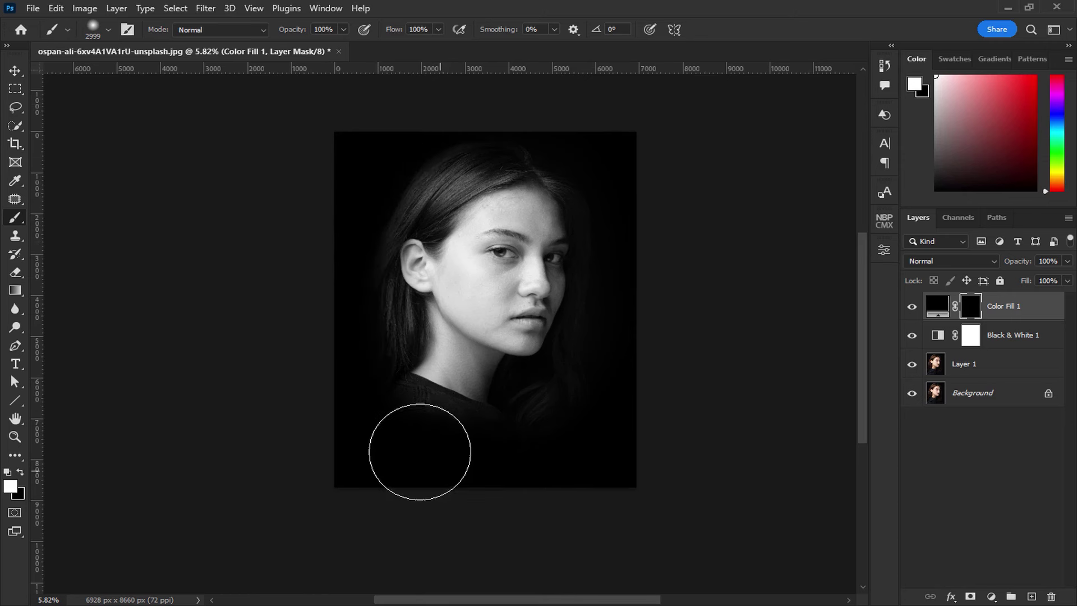
left_click_drag(650, 449, 549, 192)
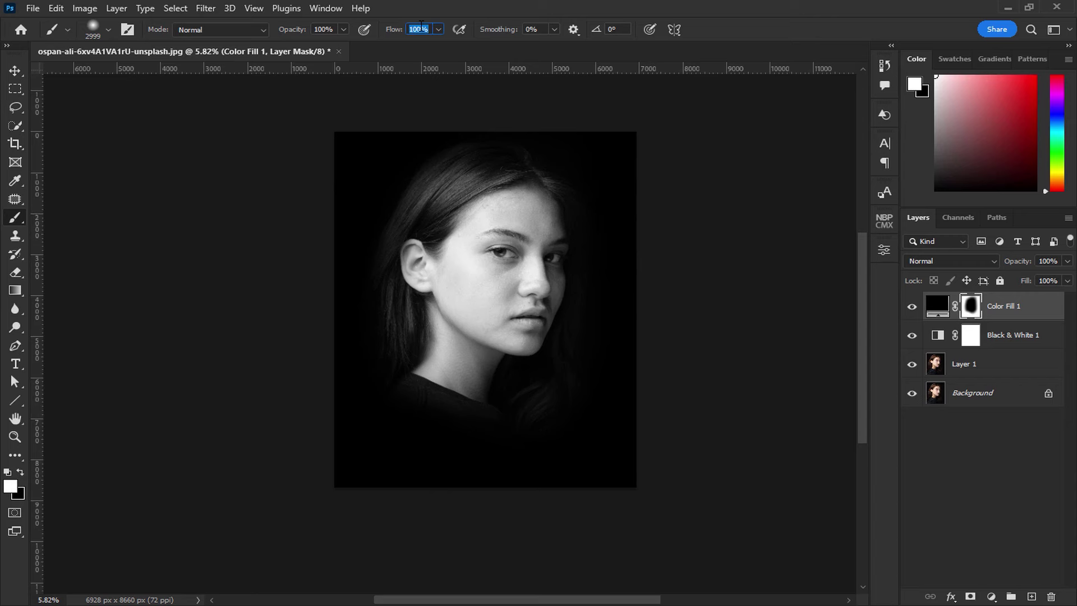
scroll(445, 188, "up", 3)
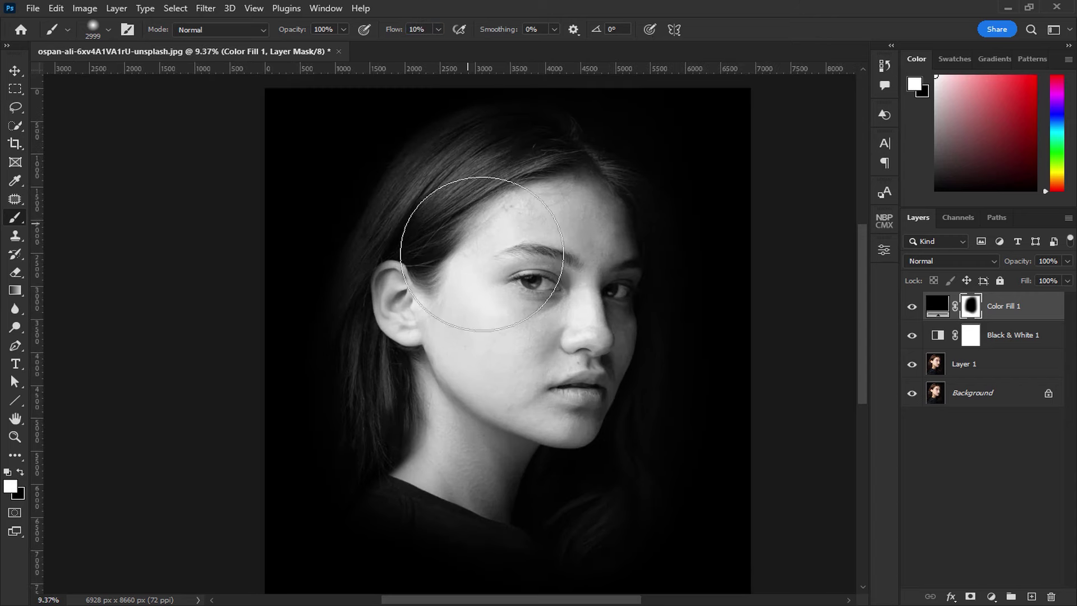
Refine the fill mask around face, neck and hair, swapping black/white and resizing the brush (about 727, 1243, 598 px)
scroll(514, 348, "down", 1)
left_click_drag(494, 414, 450, 428)
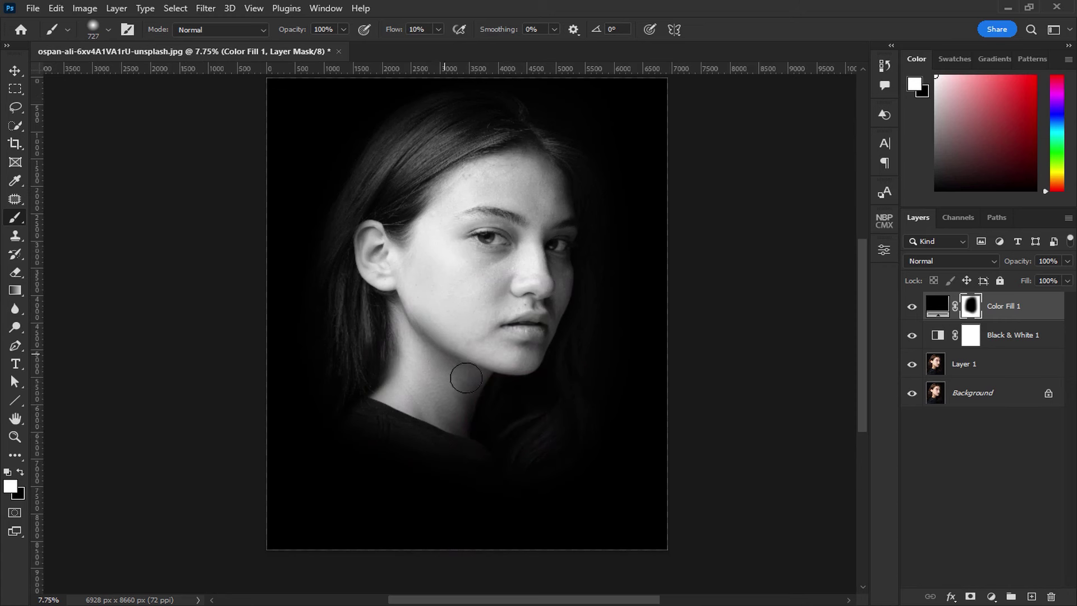
key("x")
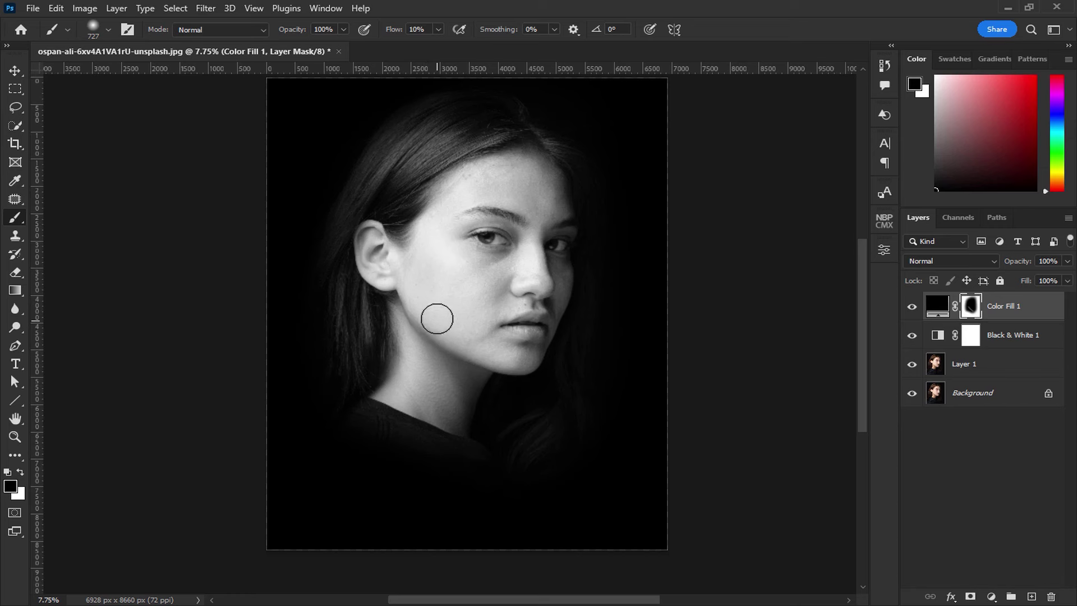
key("x")
left_click_drag(446, 421, 476, 428)
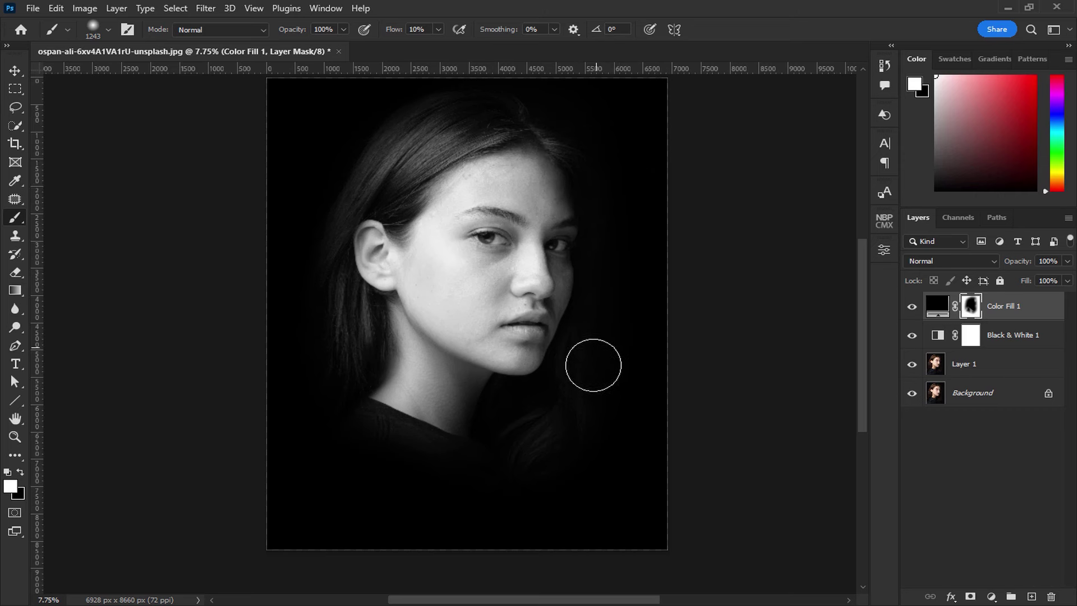
right_click(558, 316, "alt")
left_click_drag(558, 315, 547, 316)
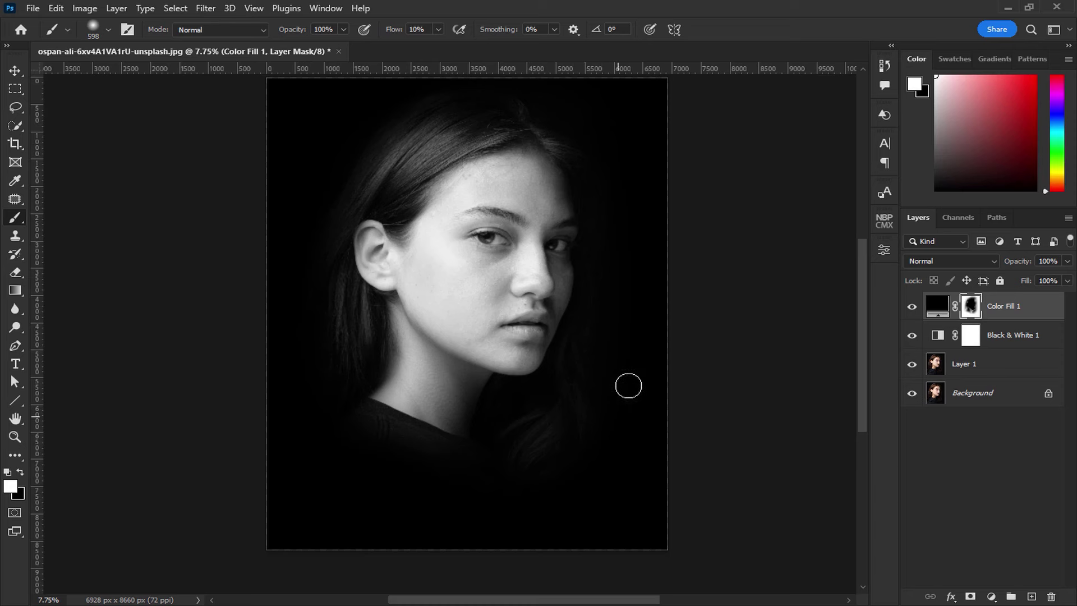
left_click(937, 306)
left_click(992, 596)
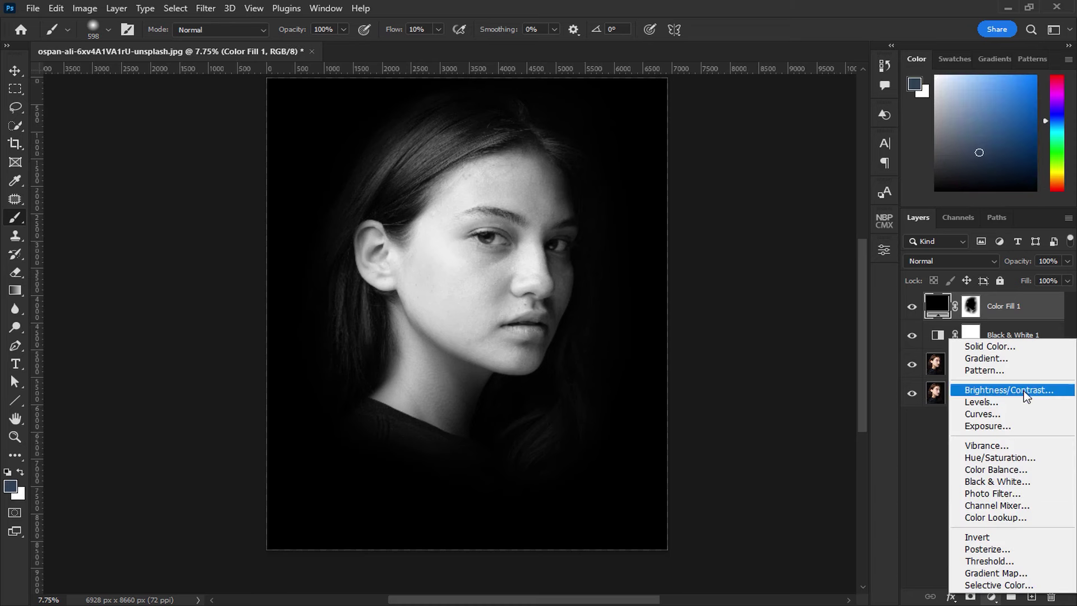
Add a Curves 1 layer in Screen blend mode with its mask inverted to black
left_click(982, 415)
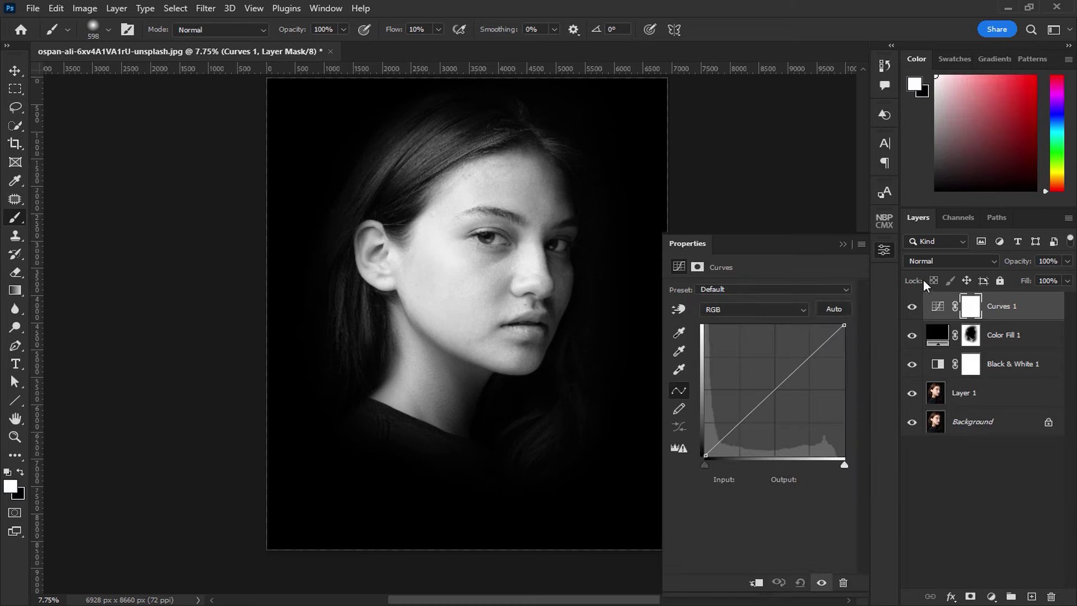
left_click(949, 261)
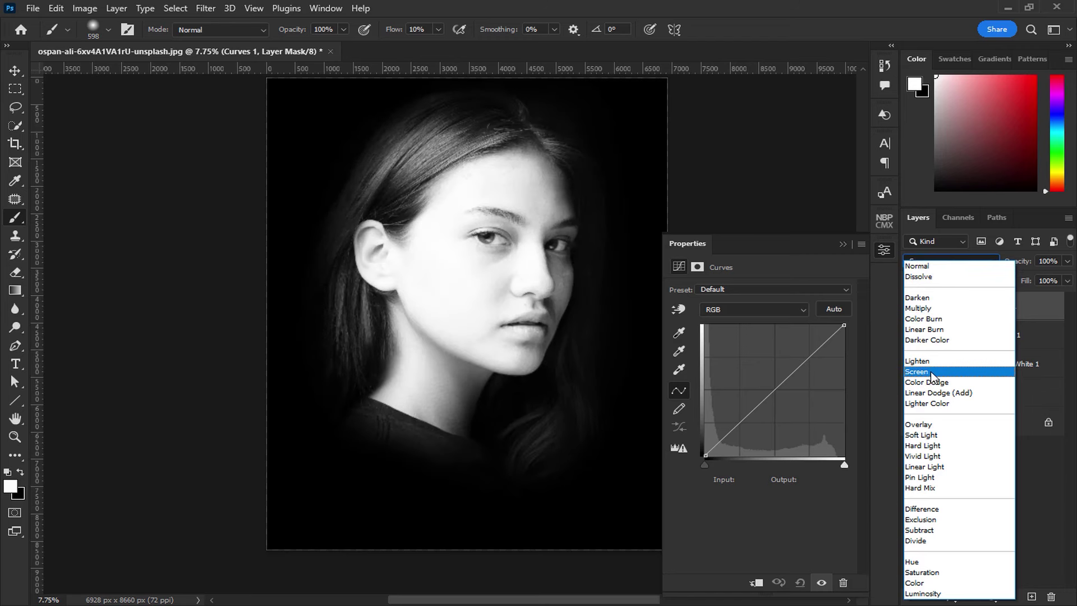
left_click(932, 373)
left_click(843, 244)
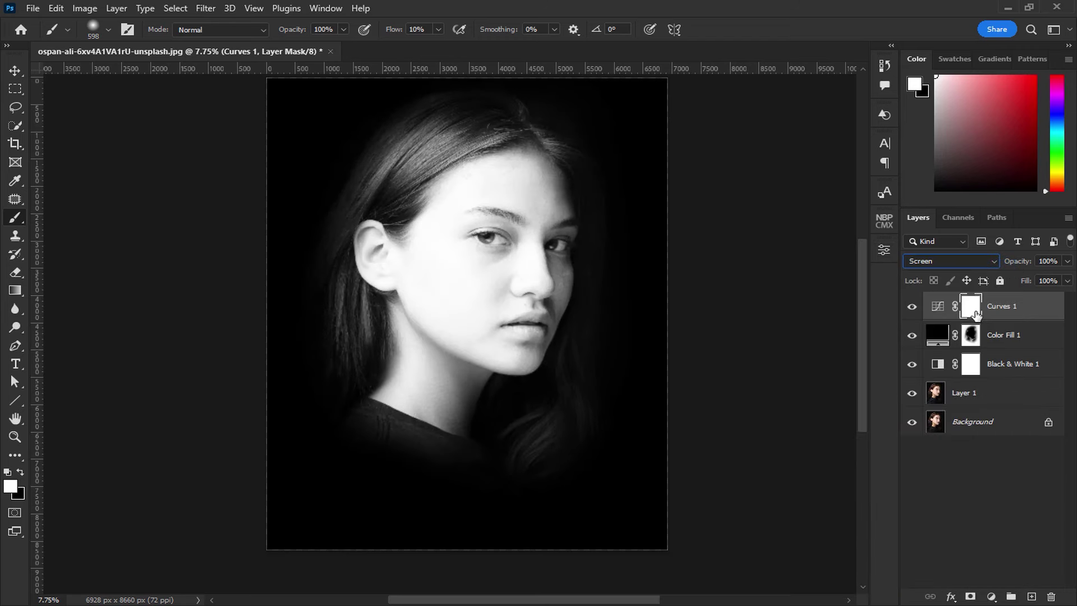
key("ctrl+i")
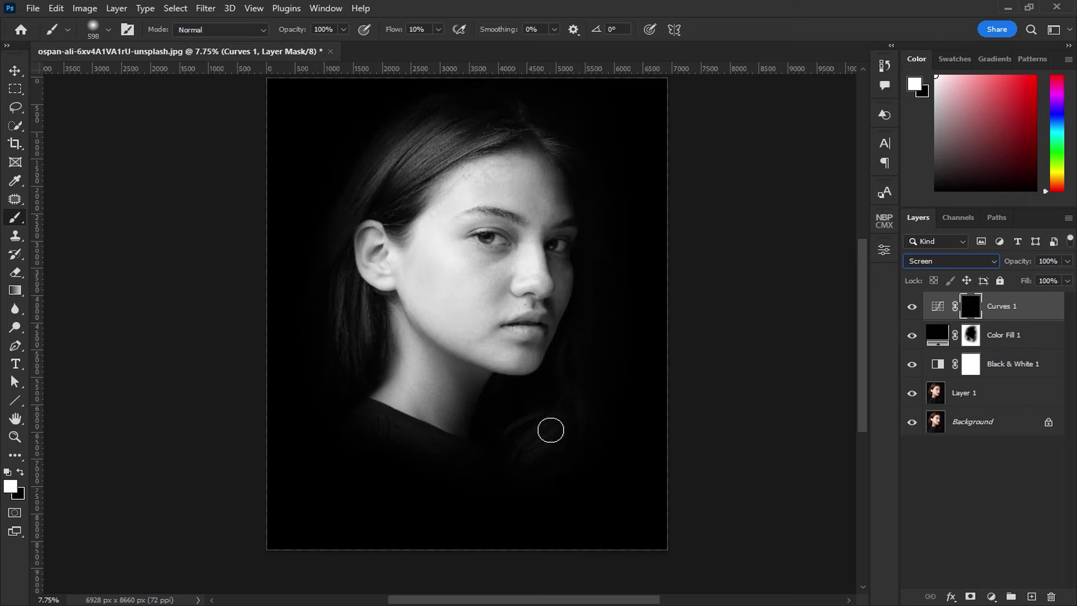
Paint white on the Curves 1 mask over the hair at the top and right shoulder
mouse_move(556, 423)
left_mouse_down()
mouse_move(531, 486)
mouse_move(515, 486)
mouse_move(547, 465)
mouse_move(610, 469)
mouse_move(625, 494)
mouse_move(539, 443)
mouse_move(523, 446)
mouse_move(489, 488)
left_mouse_up()
mouse_move(575, 147)
left_mouse_down()
mouse_move(524, 140)
mouse_move(392, 183)
mouse_move(363, 230)
left_mouse_up()
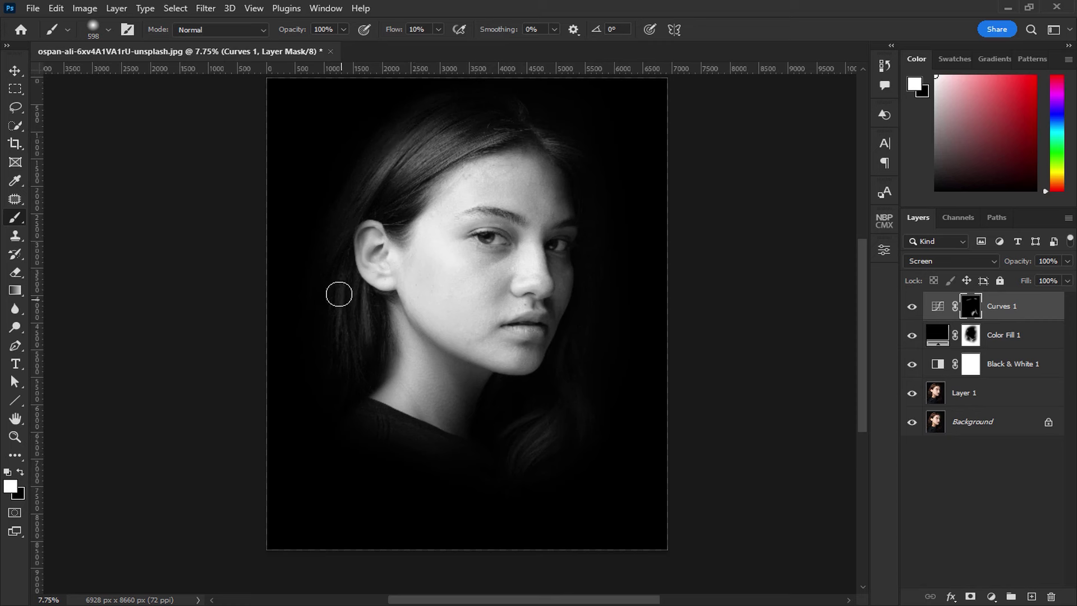
left_click(14, 70)
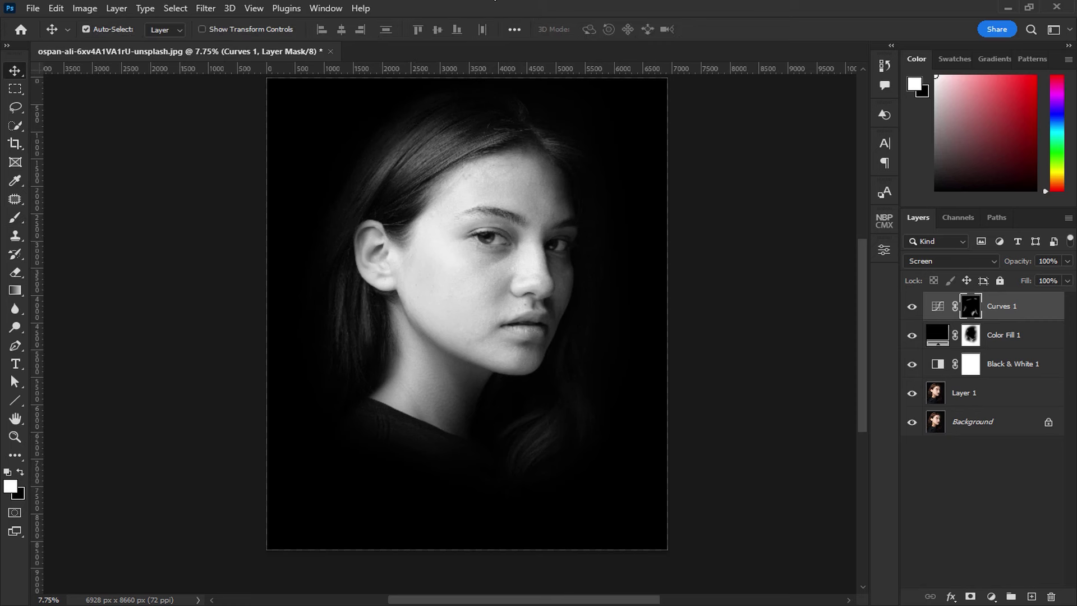
left_click(912, 308)
key("ctrl+2")
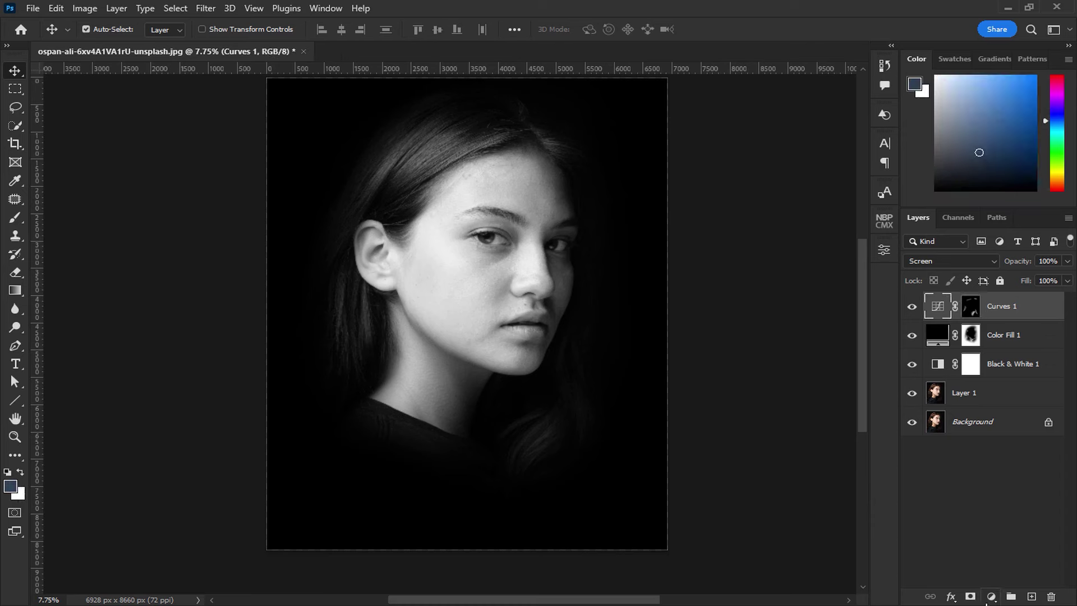
Add a Curves 2 layer and pull a shadow and an upper point below the diagonal
left_click(989, 599)
left_click(980, 422)
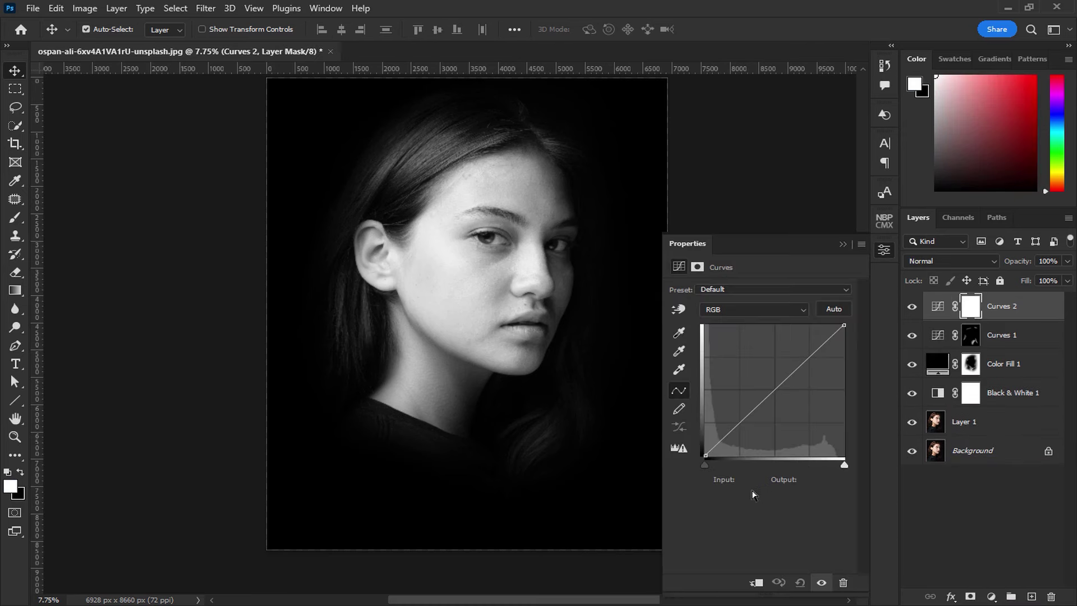
left_click(740, 426)
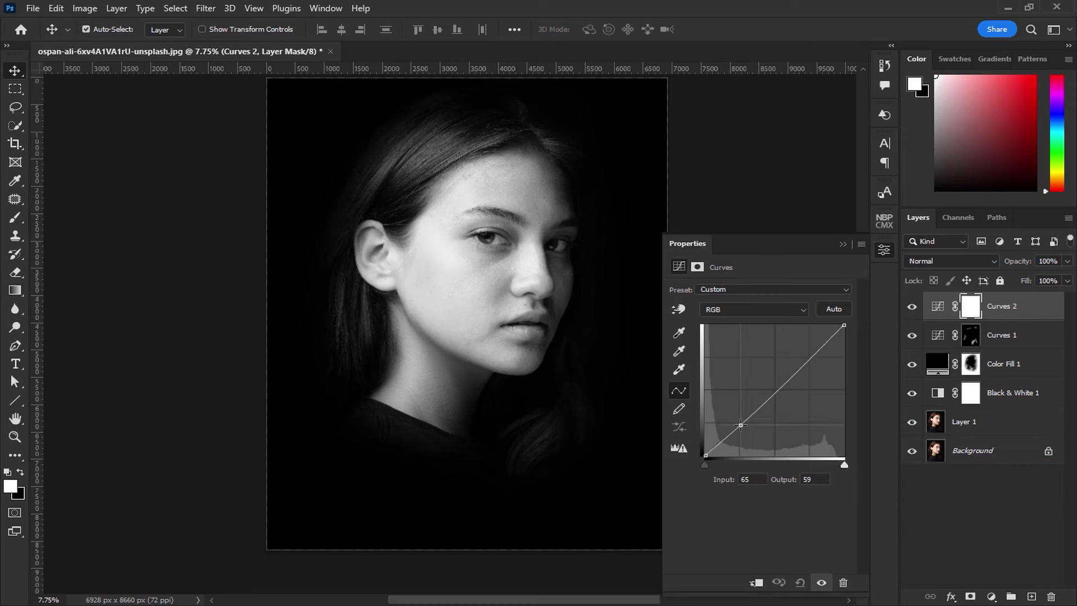
left_click_drag(741, 426, 748, 429)
left_click_drag(805, 378, 803, 396)
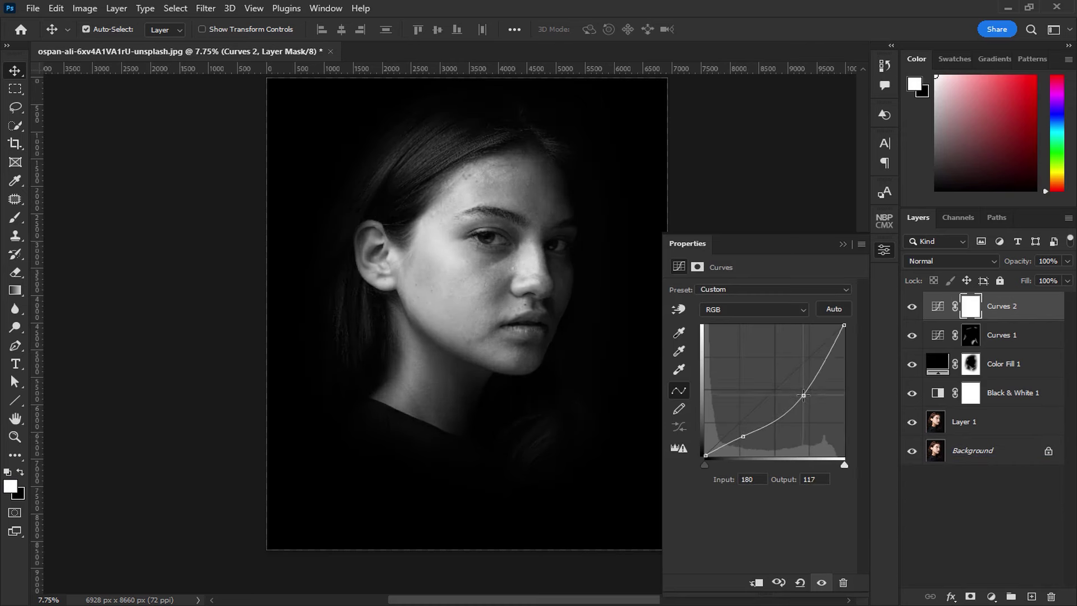
left_click_drag(804, 394, 805, 390)
left_click_drag(744, 437, 755, 427)
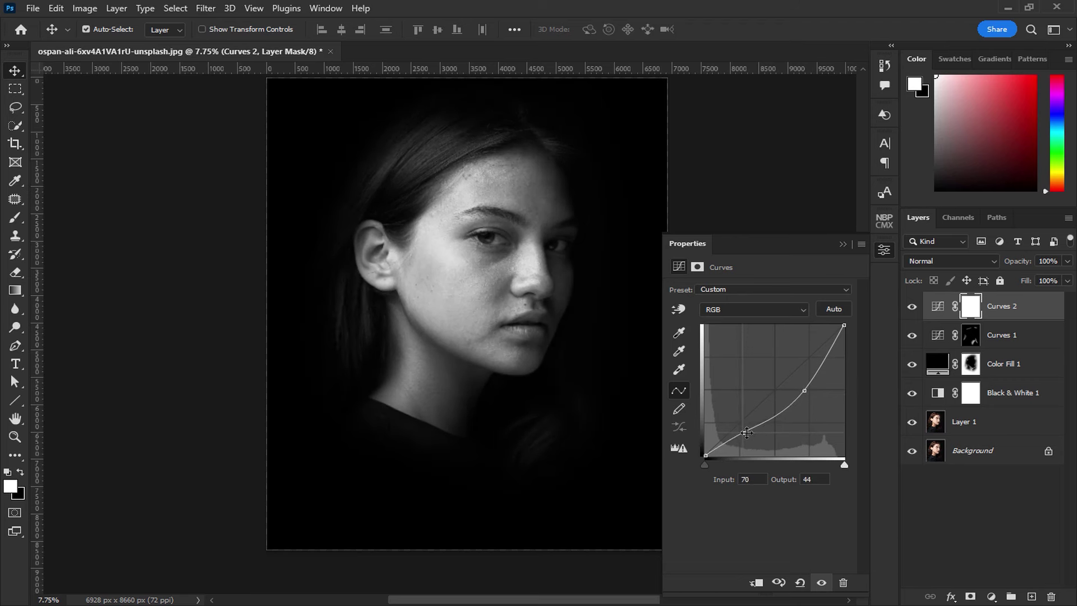
mouse_move(808, 390)
left_mouse_down()
mouse_move(813, 369)
mouse_move(799, 387)
left_mouse_up()
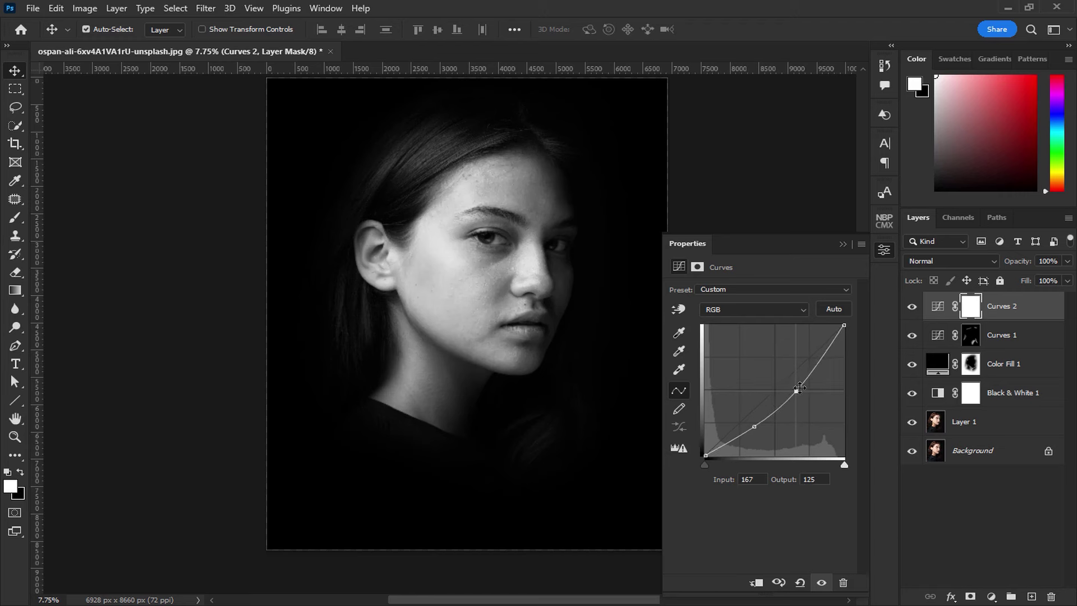
left_click(935, 309)
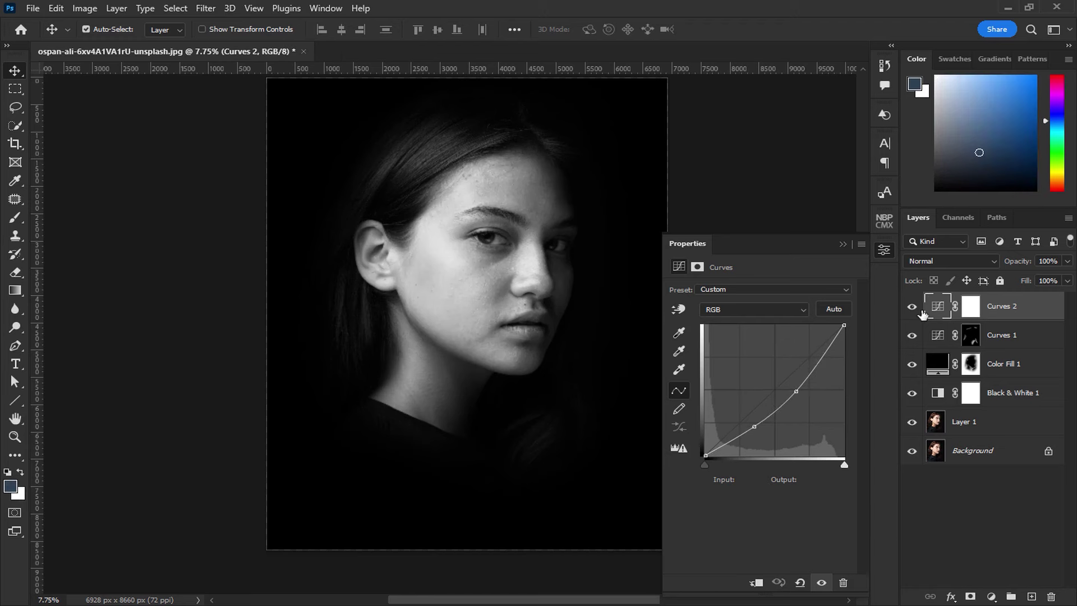
Set Curves 2 opacity to 80%, comparing the image with Curves 1 hidden and shown
left_click(912, 312)
left_click(1068, 262)
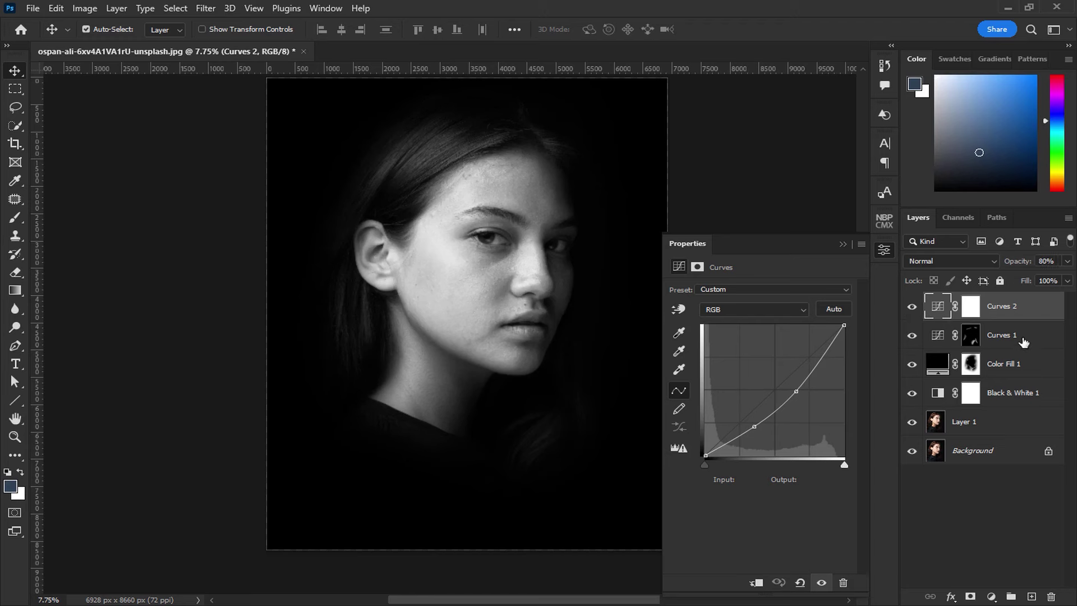
left_click(1018, 340)
left_click(912, 335)
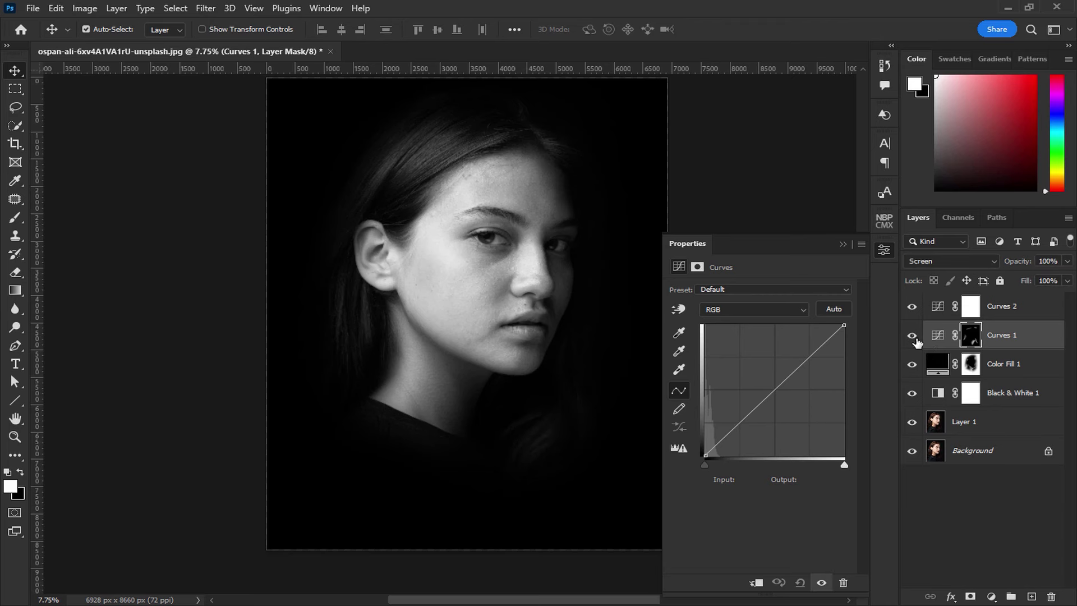
left_click(912, 335)
Group the layers from Curves 2 down to Layer 1 into Group 1
left_click(843, 244)
left_click(995, 426)
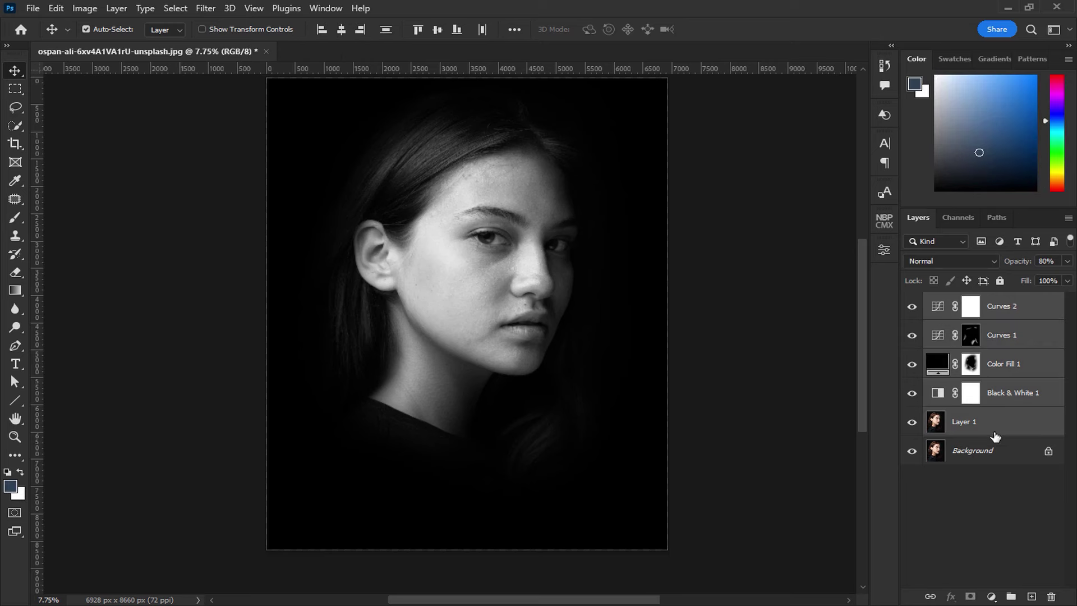
left_click(1010, 596)
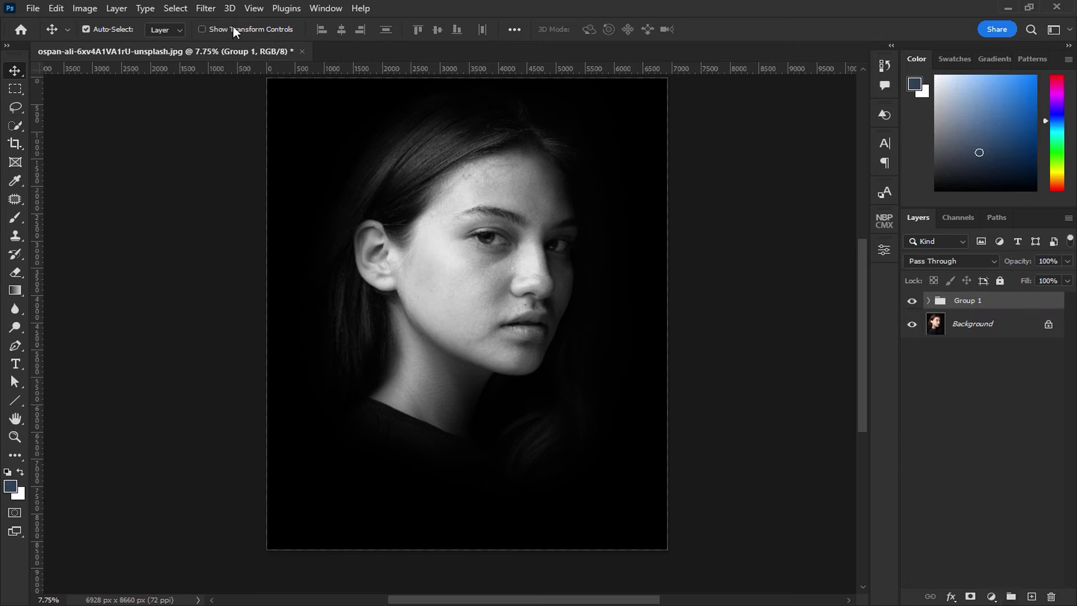
Stamp all visible layers into Layer 2 and convert it for Smart Filters
key("ctrl+shift+alt+e")
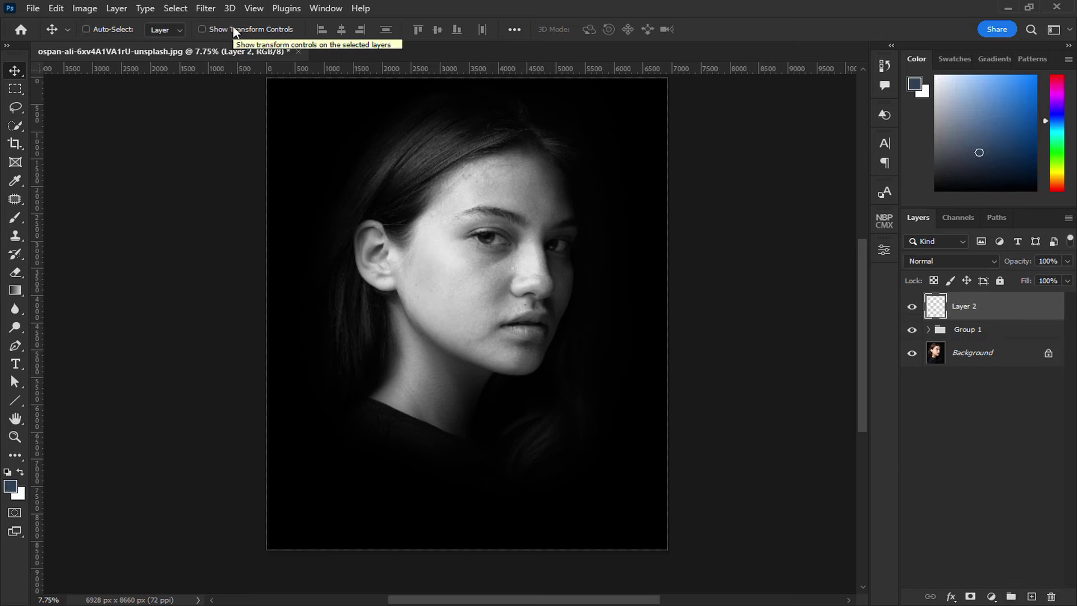
left_click(205, 8)
left_click(222, 50)
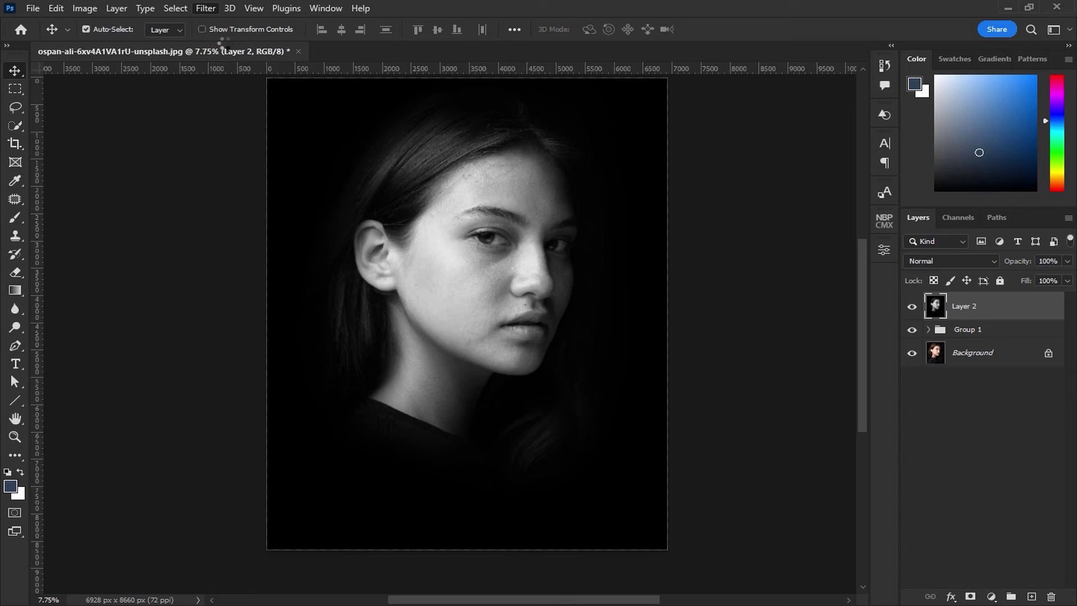
Open the Camera Raw Filter on Layer 2 and apply the CN18 preset from Style: Cinematic II
left_click(206, 8)
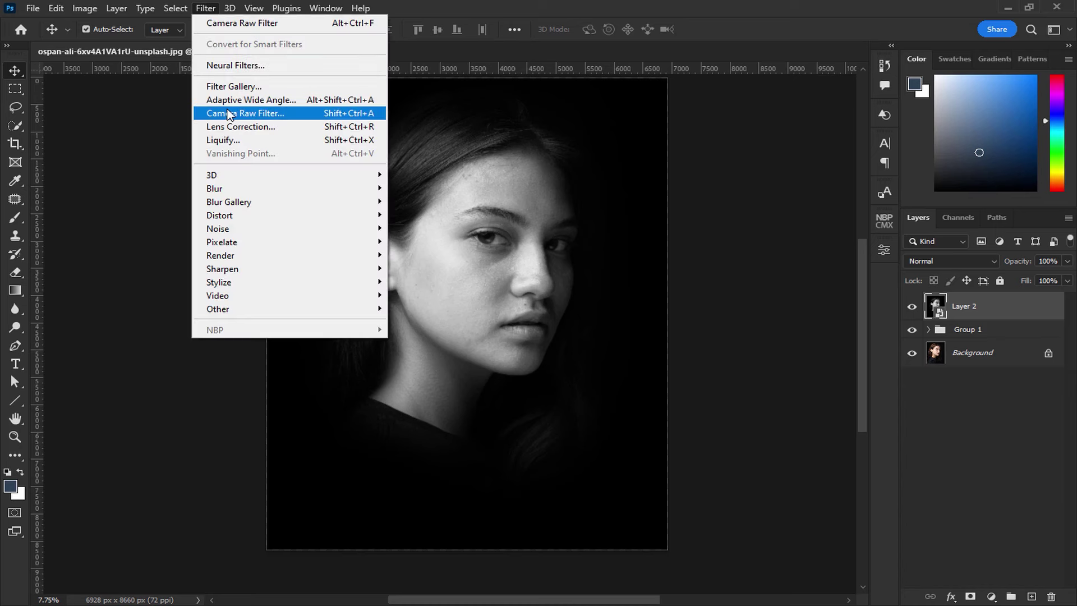
left_click(227, 111)
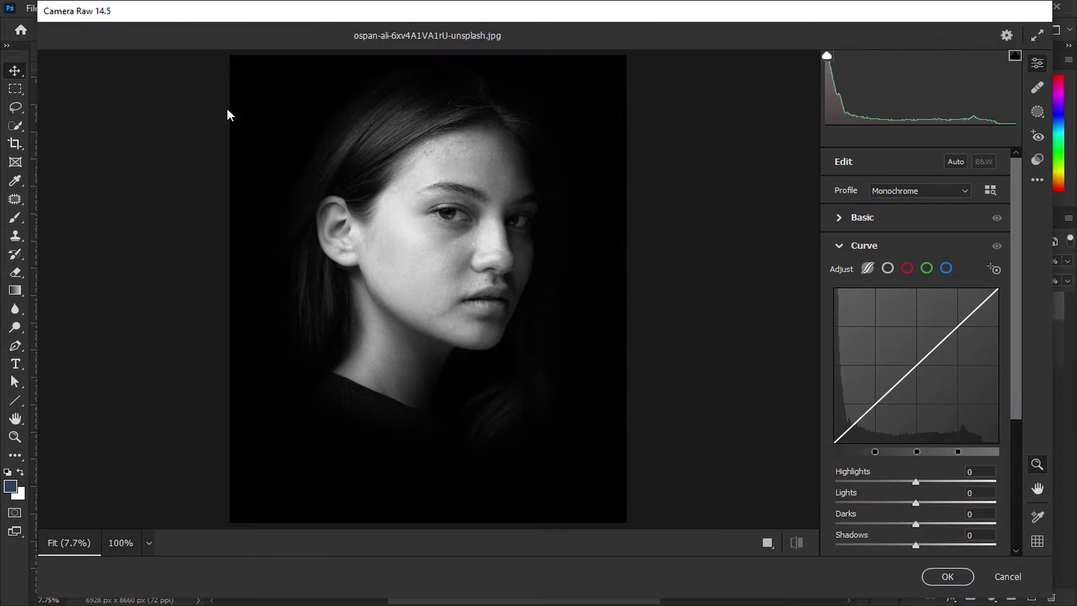
left_click(1038, 160)
scroll(949, 227, "down", 5)
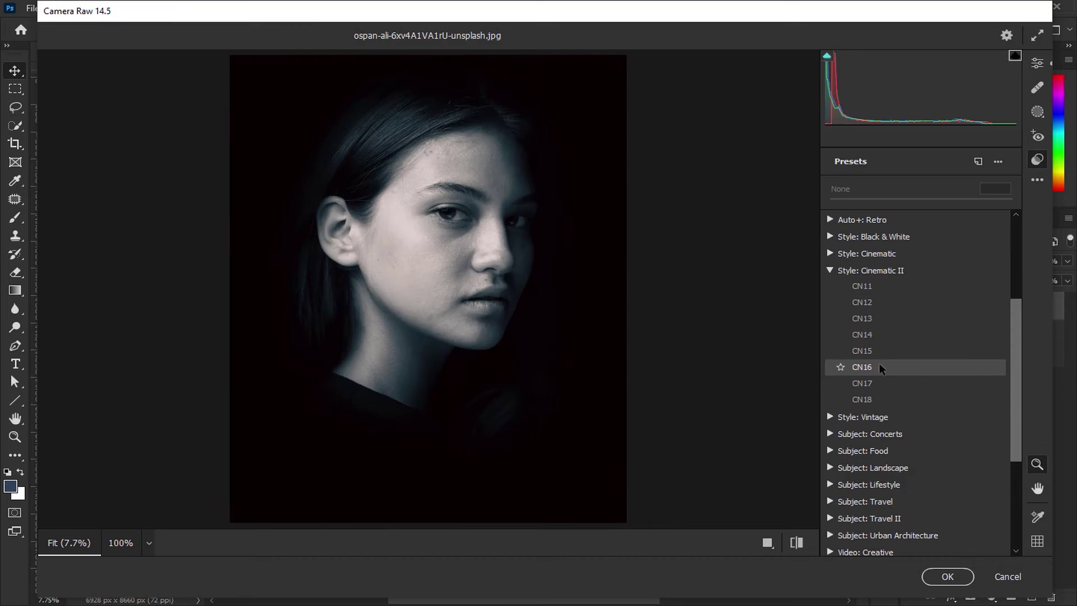
left_click(881, 381)
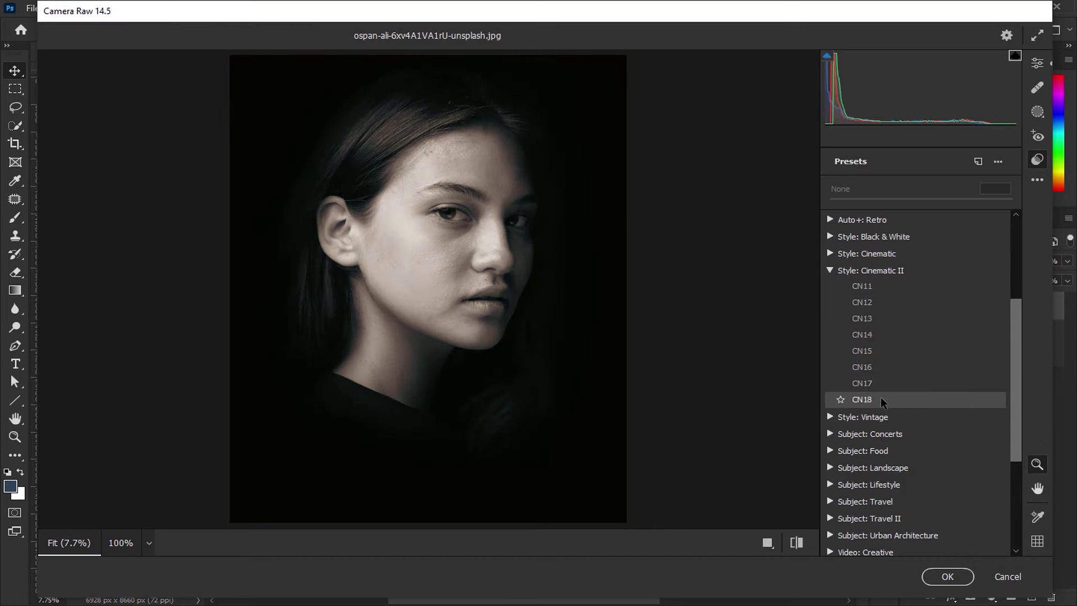
left_click(880, 399)
left_click(1038, 63)
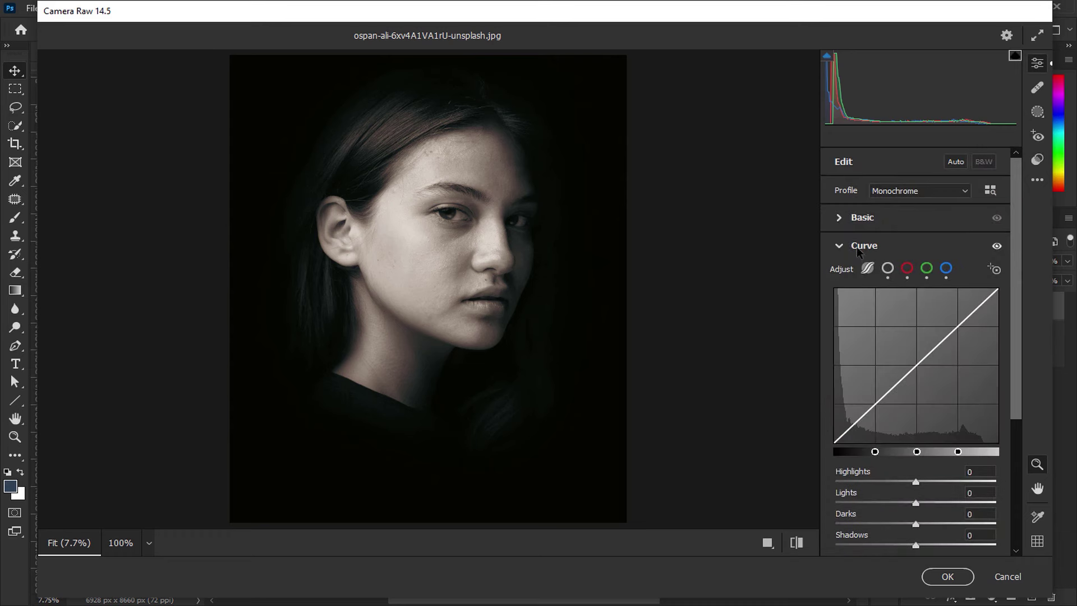
left_click(867, 219)
In Camera Raw's Basic panel, set Texture +36, Clarity +10 and Dehaze +6
mouse_move(1015, 278)
left_mouse_down()
mouse_move(1016, 383)
mouse_move(1011, 355)
left_mouse_up()
left_click_drag(915, 295, 970, 295)
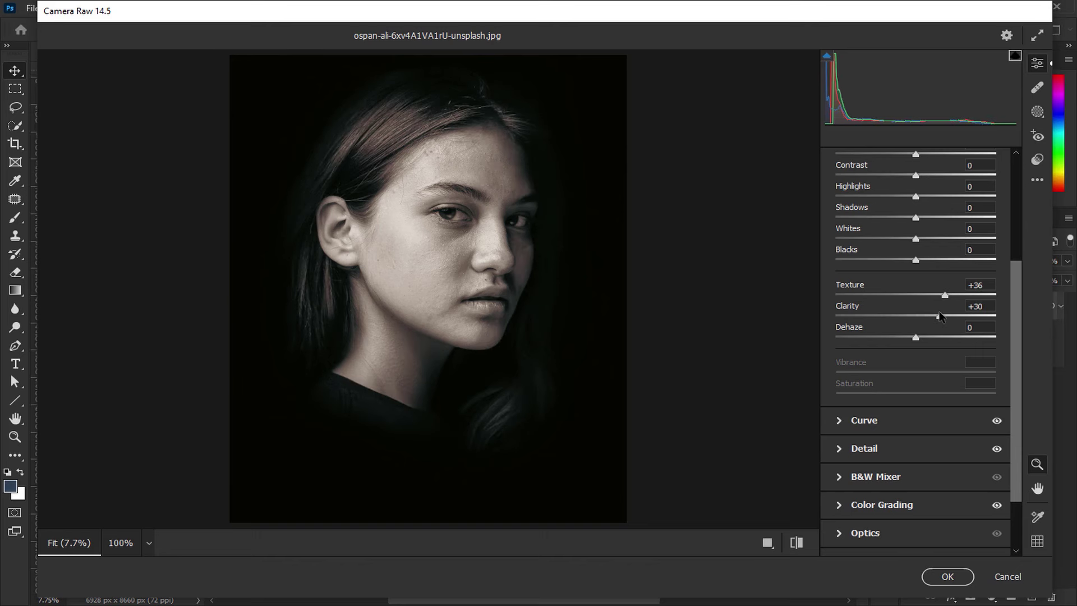
left_click_drag(933, 312, 928, 313)
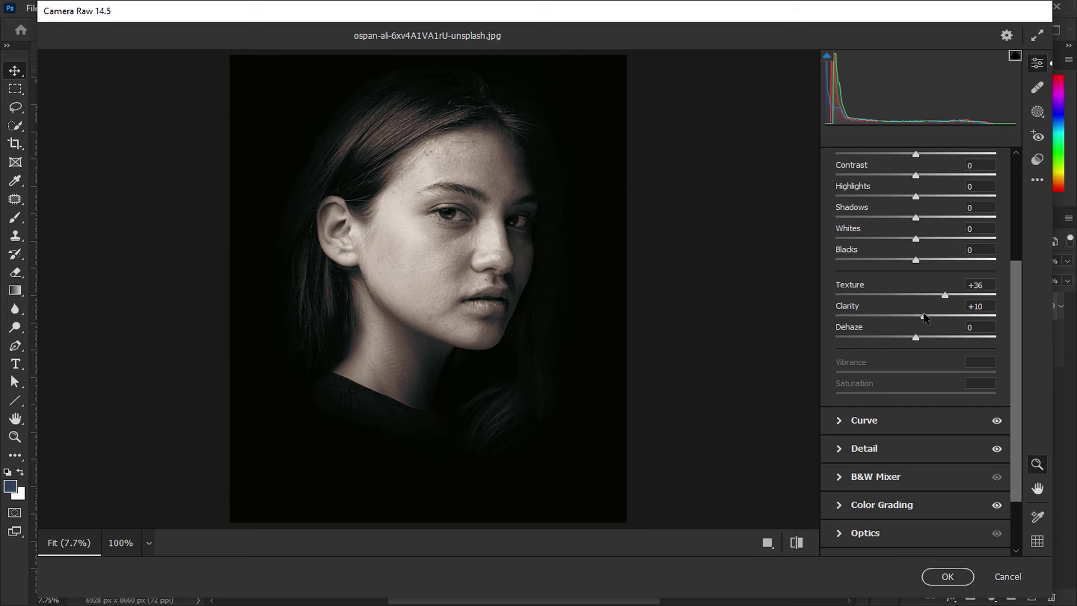
left_click_drag(966, 337, 940, 338)
Set Camera Raw Effects vignetting to -20
scroll(888, 237, "up", 3)
scroll(873, 278, "up", 3)
left_click(862, 147)
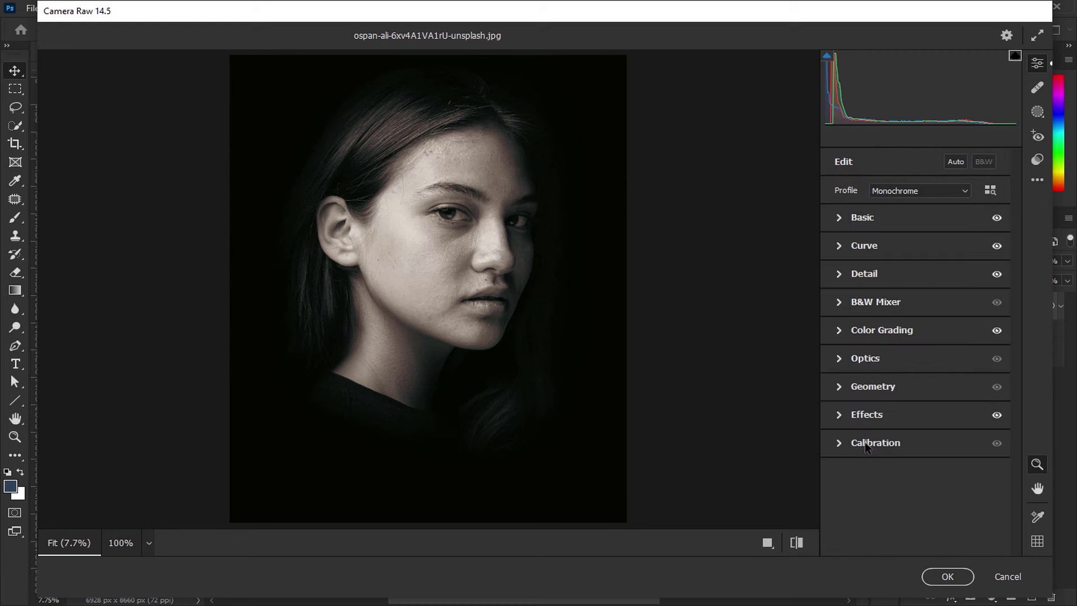
left_click(873, 416)
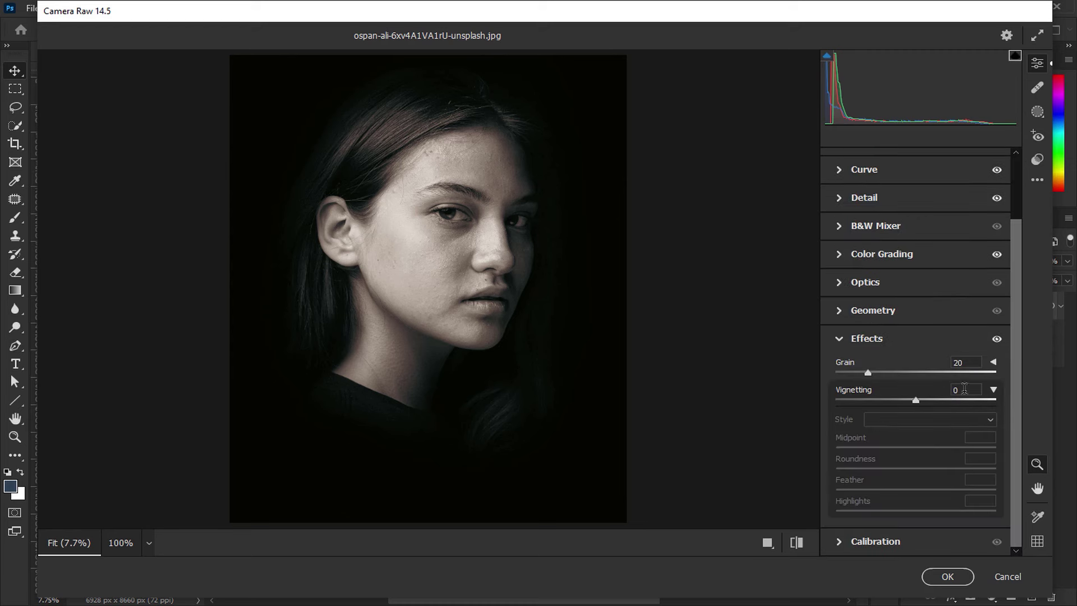
type("-20")
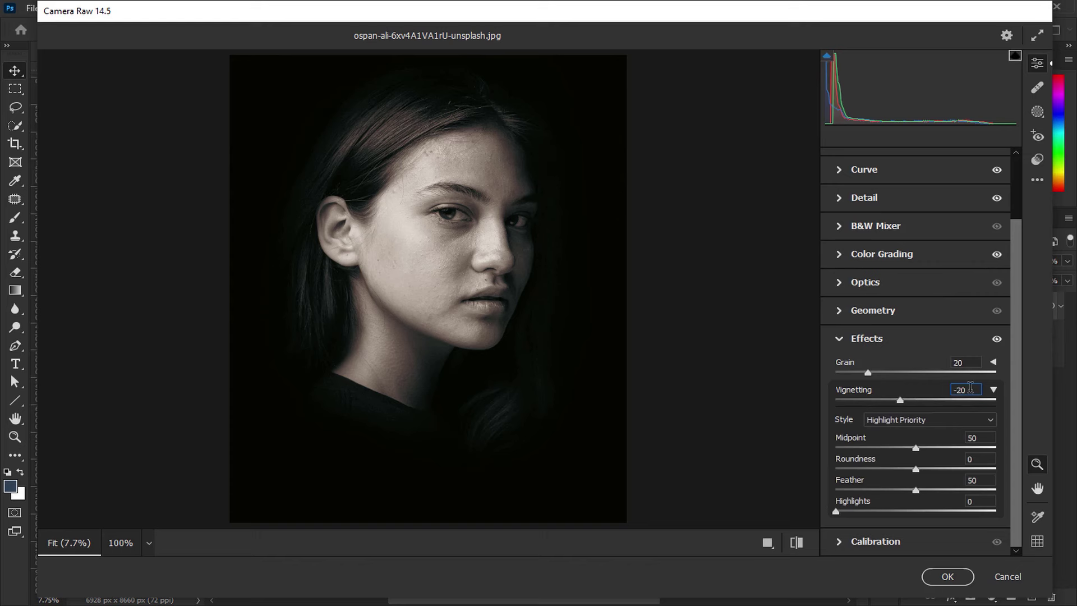
left_click(841, 341)
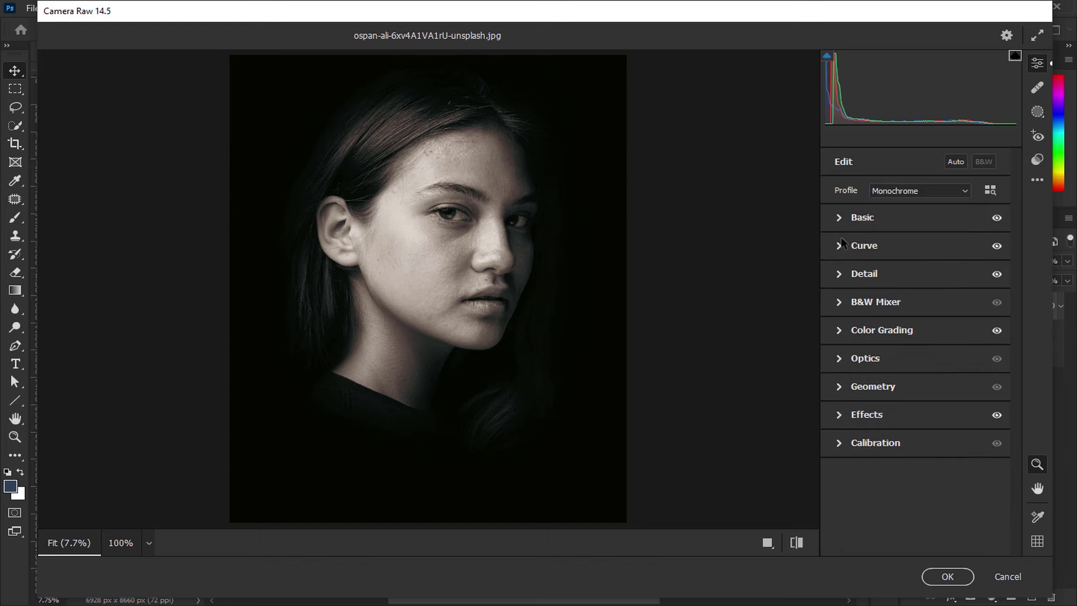
Set the tone curve to Highlights +5, Lights -18, Darks +5, Shadows -2 and apply the filter
left_click(842, 243)
left_click_drag(918, 440, 920, 440)
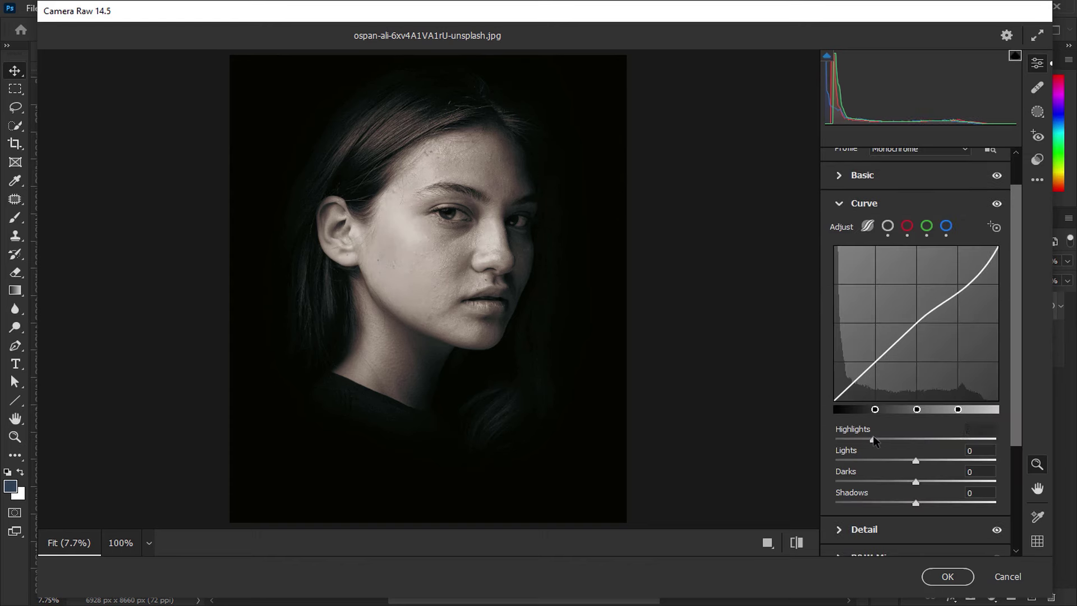
mouse_move(921, 441)
left_mouse_down()
mouse_move(947, 461)
mouse_move(895, 463)
mouse_move(948, 482)
mouse_move(909, 482)
mouse_move(976, 503)
mouse_move(914, 507)
left_mouse_up()
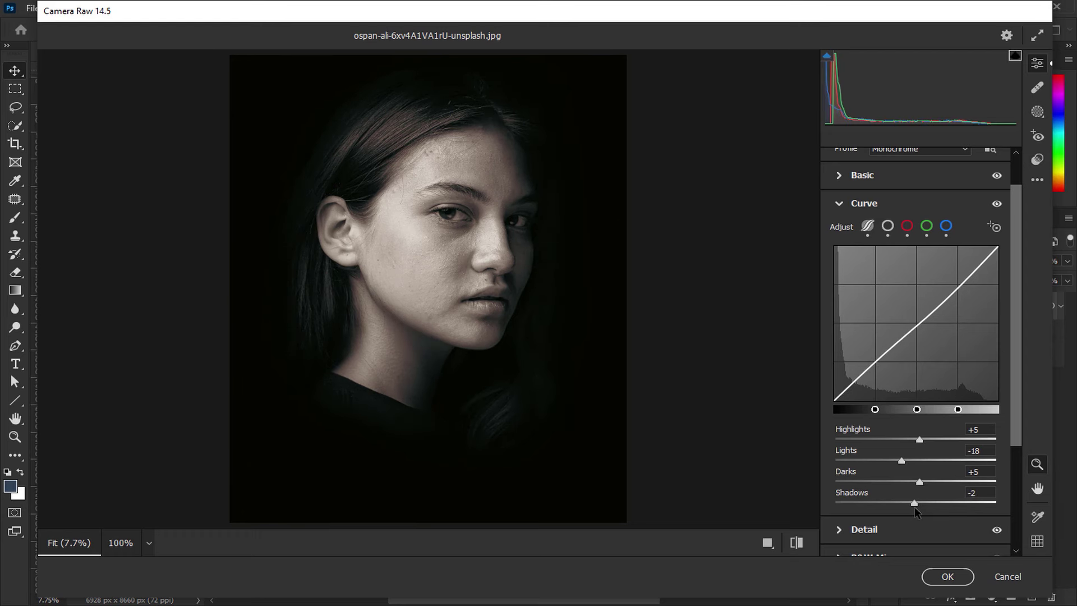
left_click(800, 539)
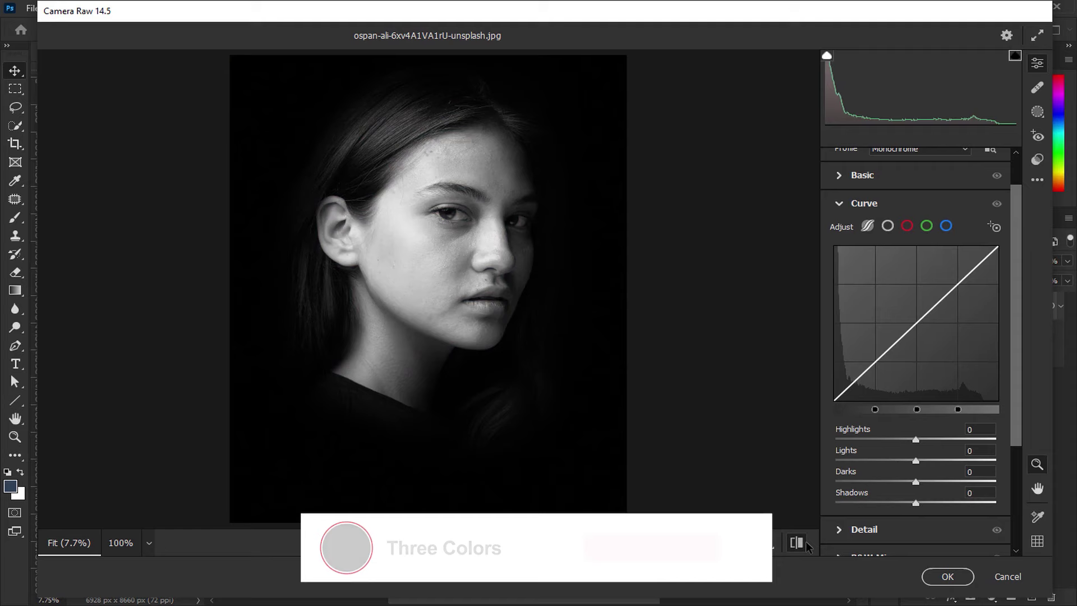
left_click(951, 582)
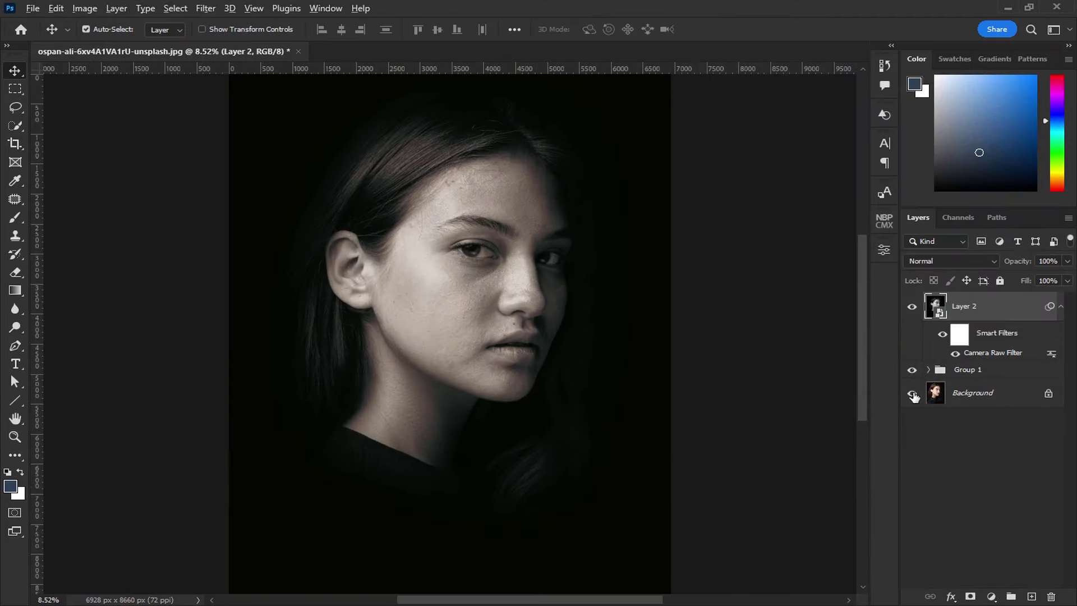
Hide and then reshow the edits to compare the original photo with the finished portrait
left_click(912, 394, "alt")
left_click(914, 394, "alt")
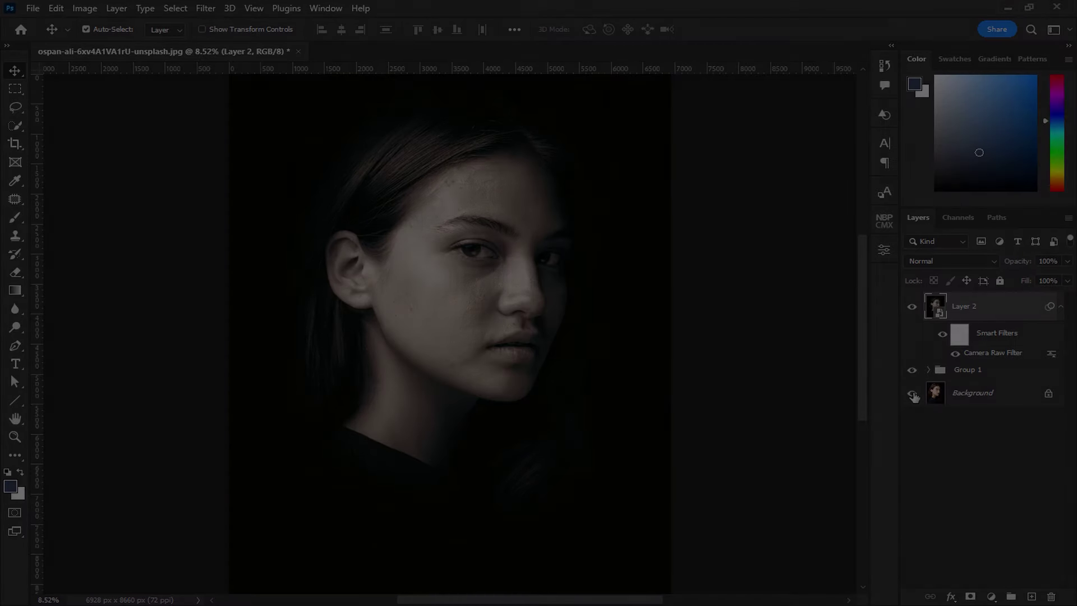